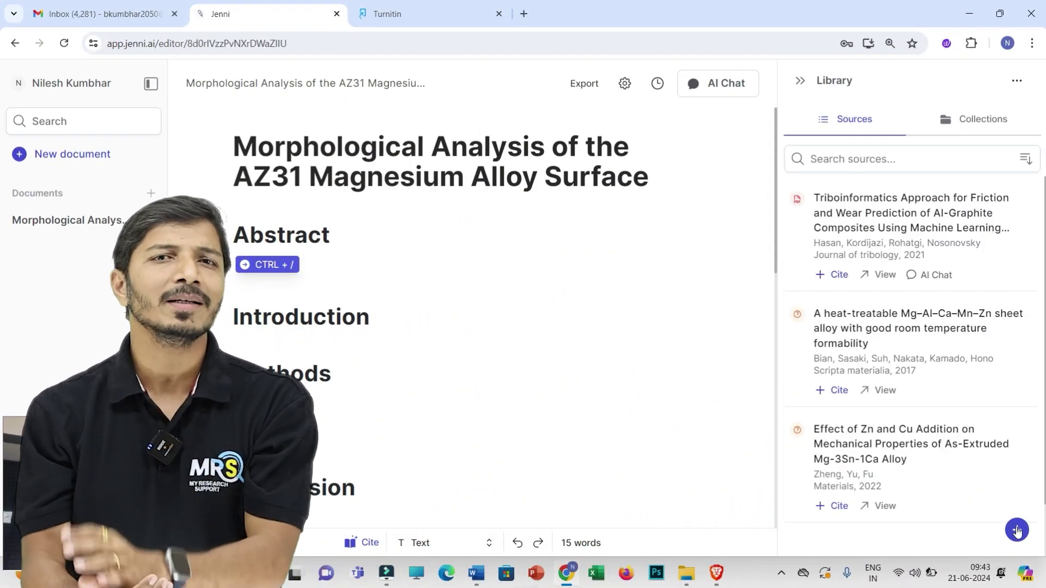
Step: Upload all the PDFs in the folder as library sources
{"action": "left_click", "coordinate": [1017, 531]}
{"action": "left_click", "coordinate": [922, 474]}
{"action": "key", "text": "ctrl+a"}
{"action": "key", "text": "Return"}
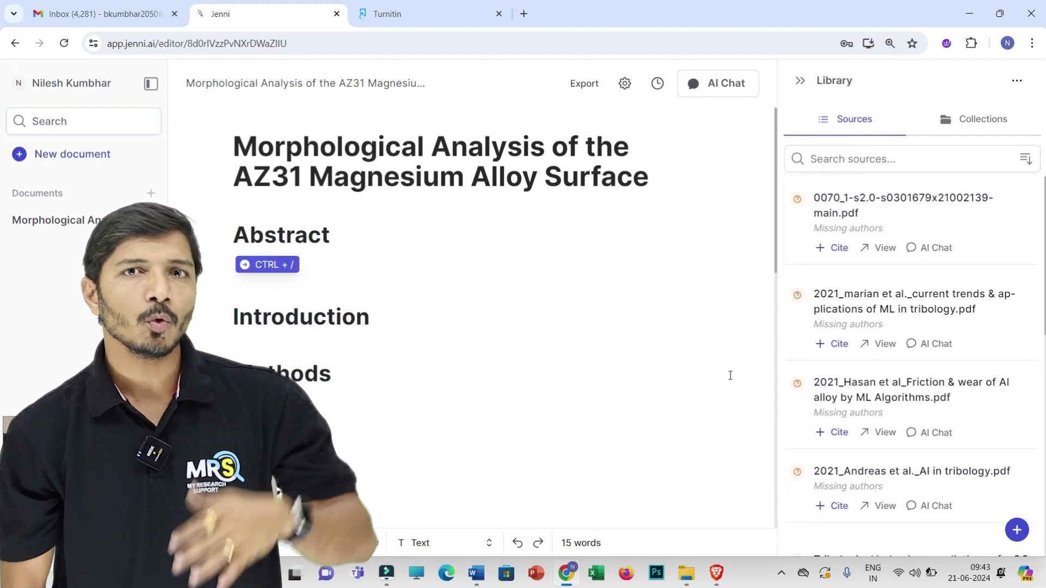
Step: Have AI Chat prepare an abstract and paste it under the Abstract heading
{"action": "left_click", "coordinate": [727, 84]}
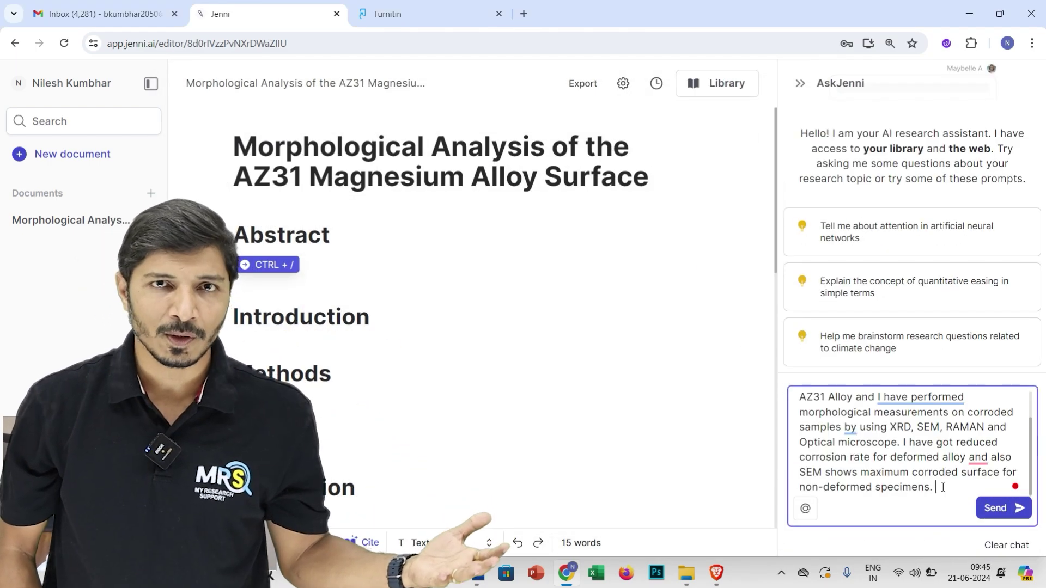
{"action": "type", "text": "Prepare abstract by considering ab"}
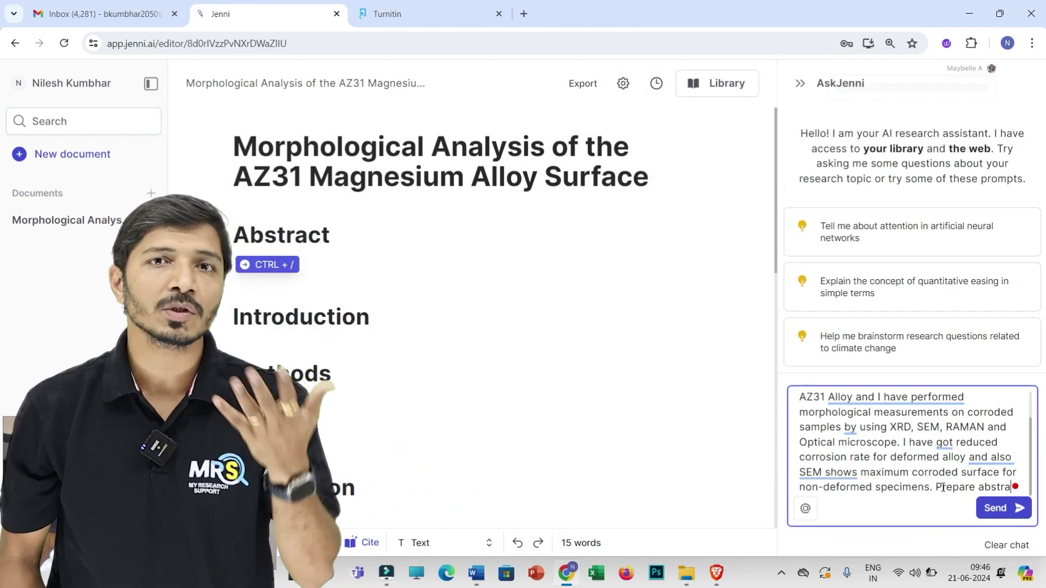
{"action": "left_click", "coordinate": [932, 471]}
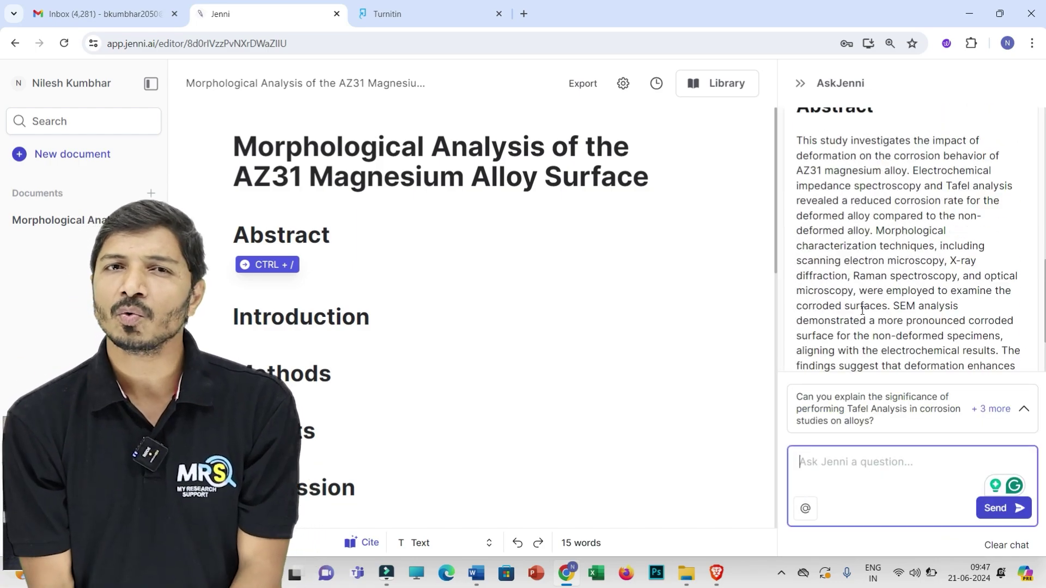
{"action": "left_click", "coordinate": [920, 342]}
{"action": "left_click", "coordinate": [233, 267]}
{"action": "key", "text": "ctrl+v"}
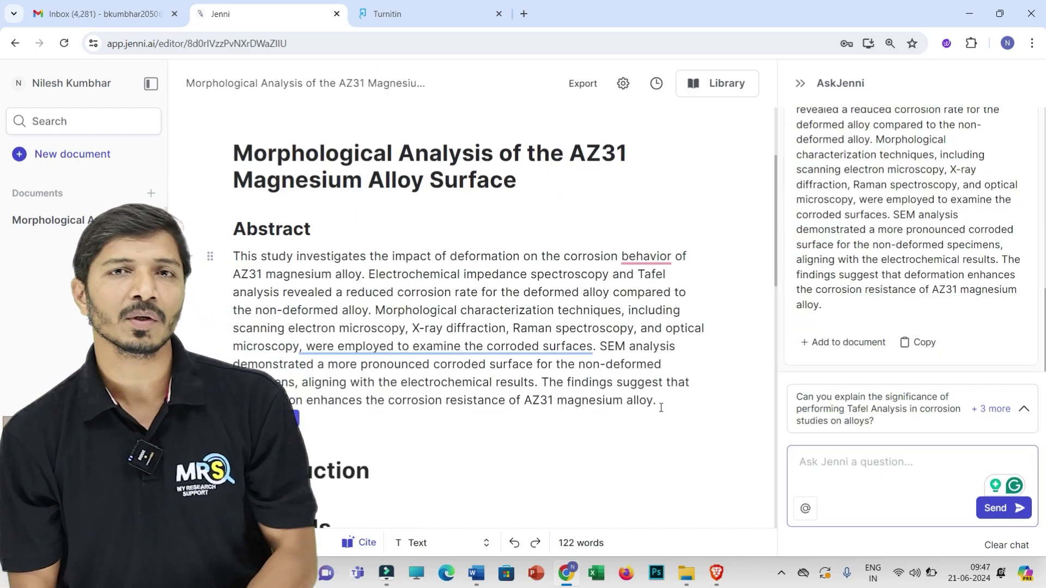
Step: Ask the assistant to write an introduction section for this research paper
{"action": "scroll", "coordinate": [382, 316], "scroll_direction": "down", "scroll_amount": 3}
{"action": "left_click", "coordinate": [245, 297]}
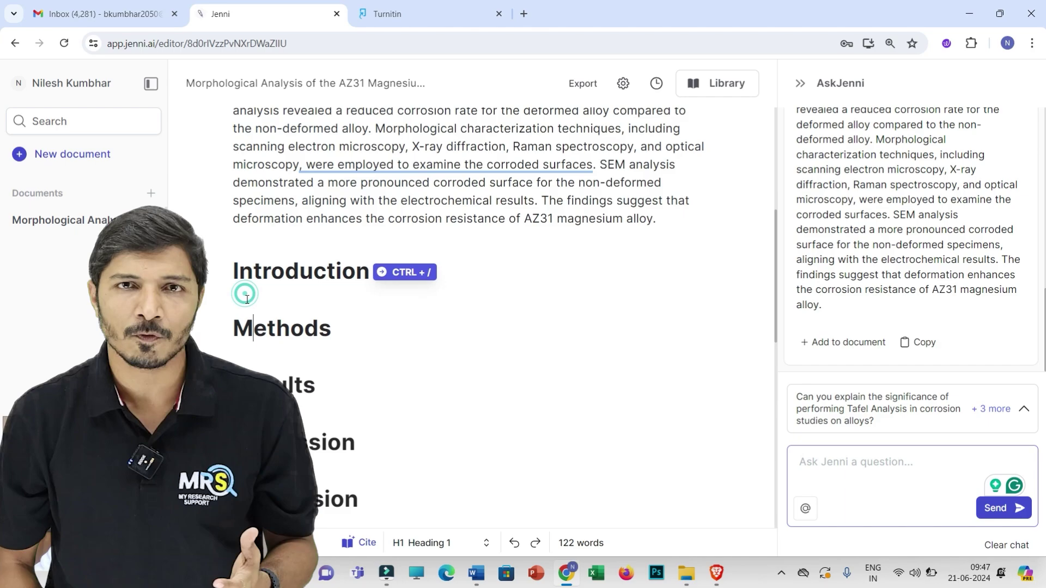
{"action": "type", "text": "ion section for this research paper"}
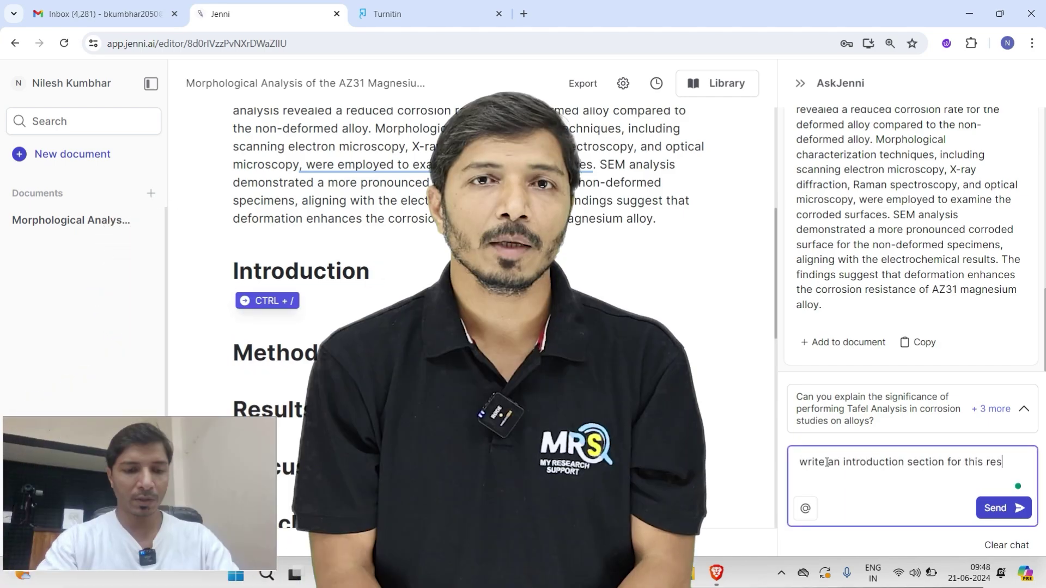
{"action": "key", "text": "Return"}
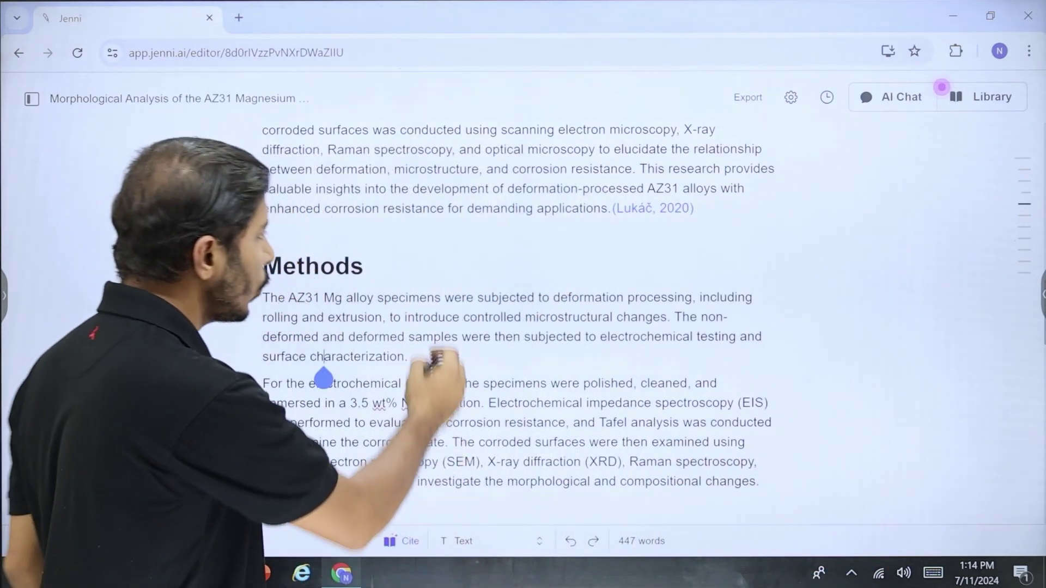
{"action": "scroll", "coordinate": [421, 316], "scroll_direction": "down", "scroll_amount": 3}
{"action": "scroll", "coordinate": [517, 327], "scroll_direction": "up", "scroll_amount": 5}
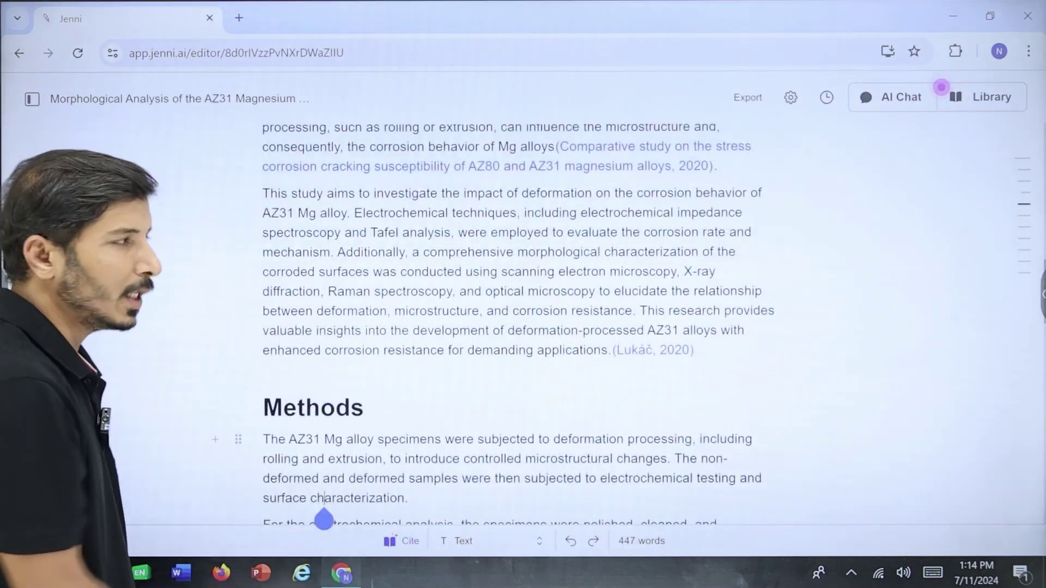
{"action": "scroll", "coordinate": [517, 327], "scroll_direction": "up", "scroll_amount": 3}
{"action": "scroll", "coordinate": [518, 327], "scroll_direction": "down", "scroll_amount": 20}
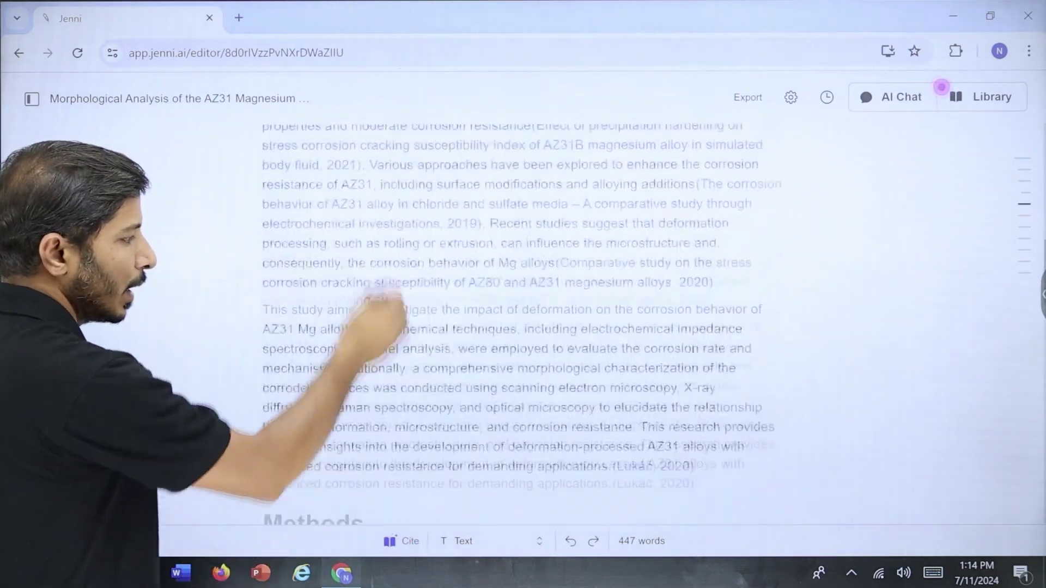
{"action": "scroll", "coordinate": [518, 327], "scroll_direction": "down", "scroll_amount": 12}
{"action": "scroll", "coordinate": [518, 327], "scroll_direction": "up", "scroll_amount": 7}
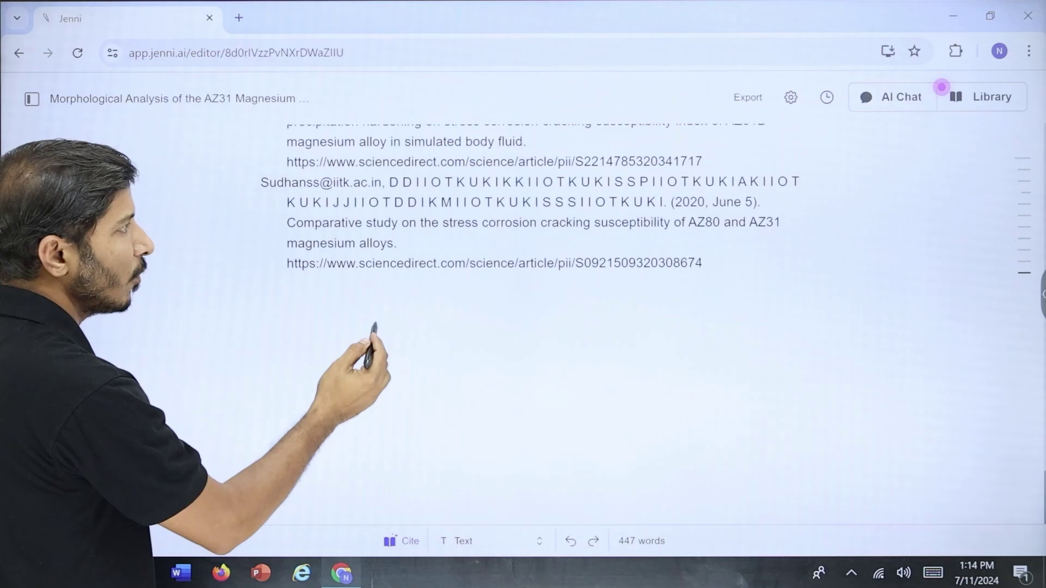
{"action": "scroll", "coordinate": [518, 327], "scroll_direction": "up", "scroll_amount": 10}
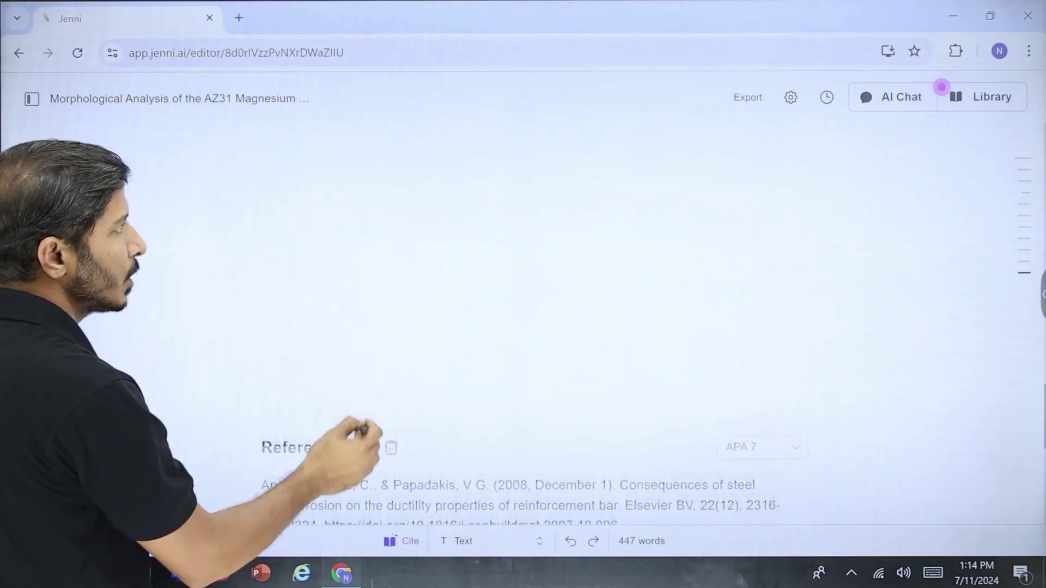
{"action": "scroll", "coordinate": [518, 327], "scroll_direction": "up", "scroll_amount": 7}
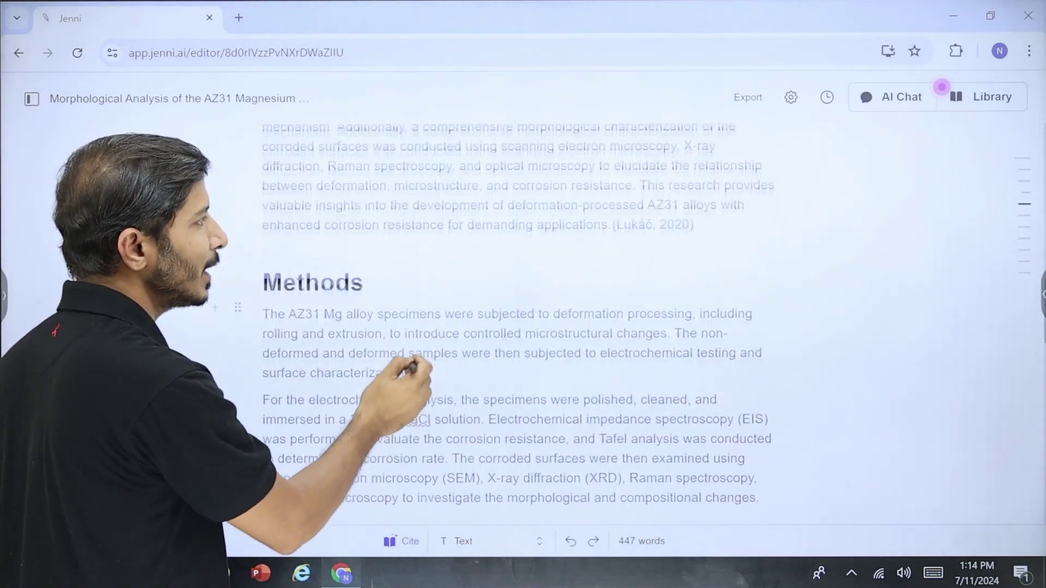
{"action": "left_click", "coordinate": [323, 360]}
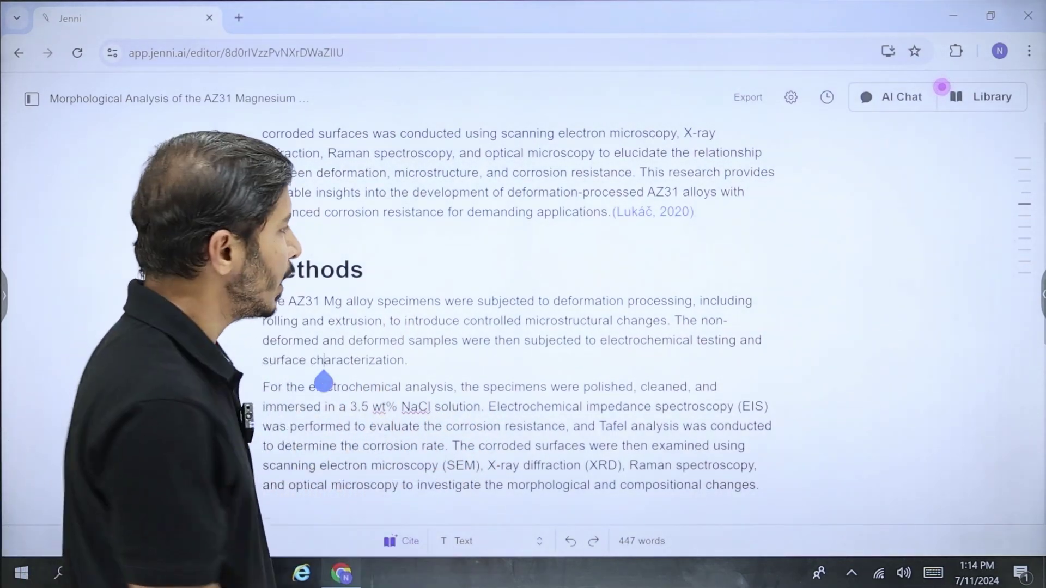
{"action": "scroll", "coordinate": [436, 382], "scroll_direction": "down", "scroll_amount": 2}
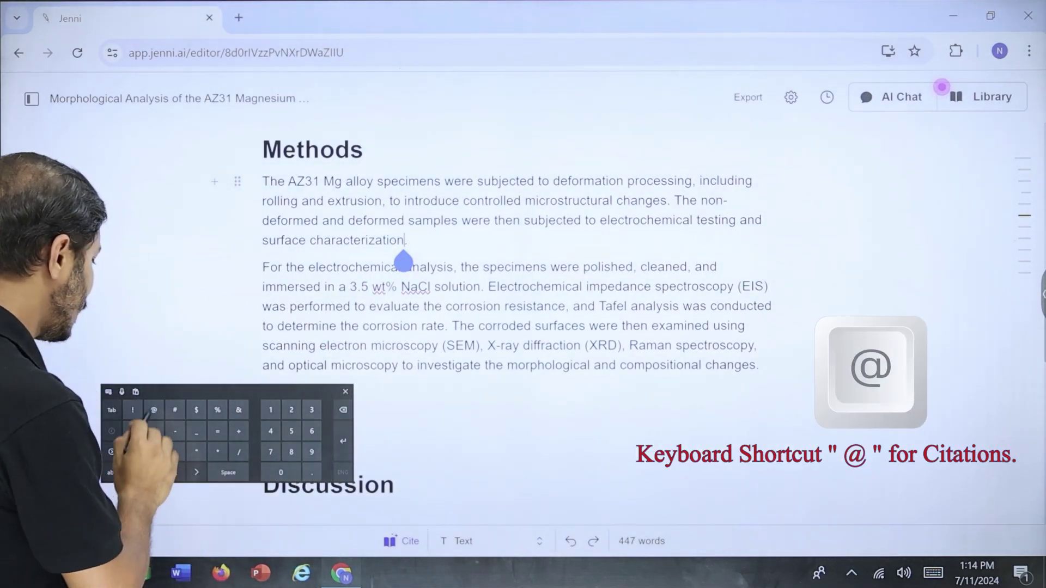
Step: Insert the Kim & Akramov (2009) citation after 'surface characterization' using @
{"action": "type", "text": "@"}
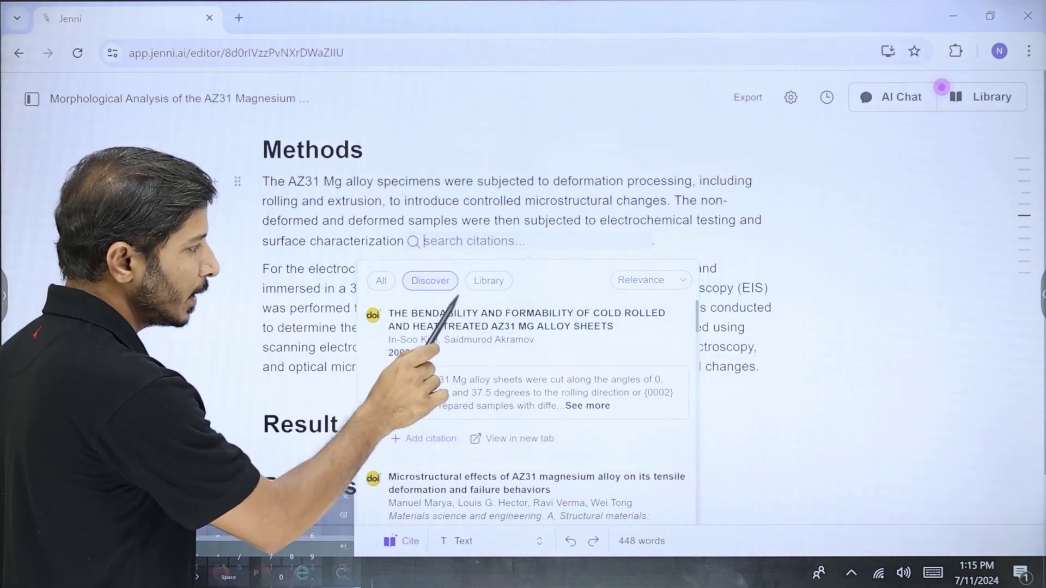
{"action": "left_click", "coordinate": [425, 438]}
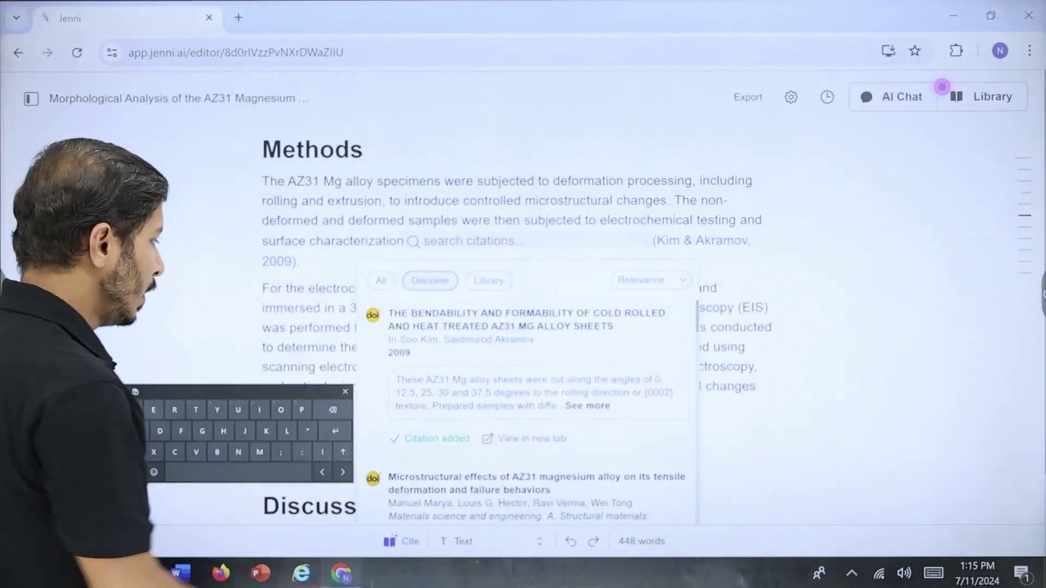
{"action": "key", "text": "Escape"}
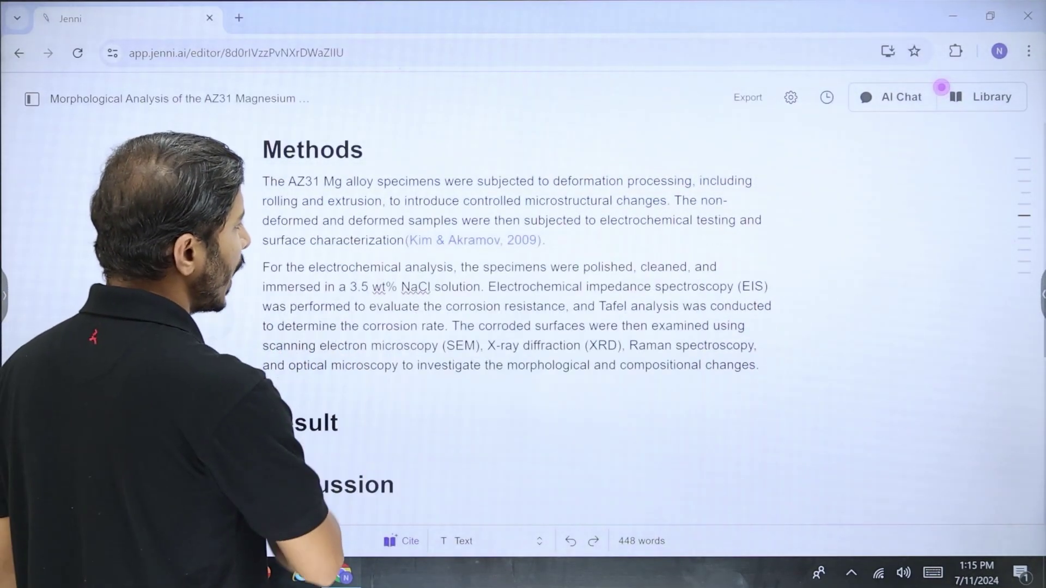
Step: Scroll to the References section and view the APA 7 citation style options
{"action": "scroll", "coordinate": [942, 87], "scroll_direction": "down", "scroll_amount": 6}
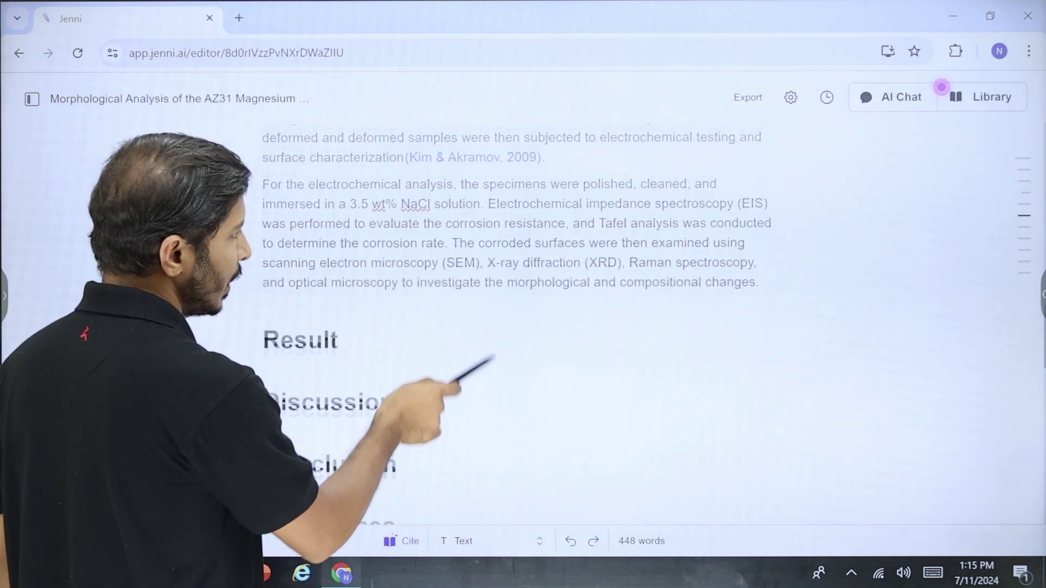
{"action": "scroll", "coordinate": [942, 87], "scroll_direction": "down", "scroll_amount": 5}
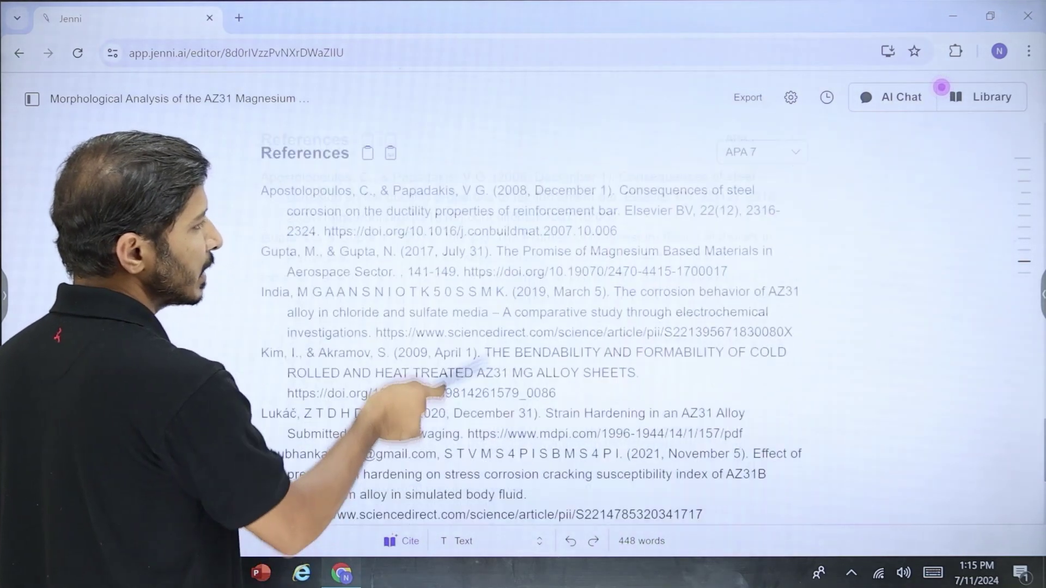
{"action": "scroll", "coordinate": [942, 88], "scroll_direction": "up", "scroll_amount": 3}
{"action": "scroll", "coordinate": [941, 87], "scroll_direction": "down", "scroll_amount": 1}
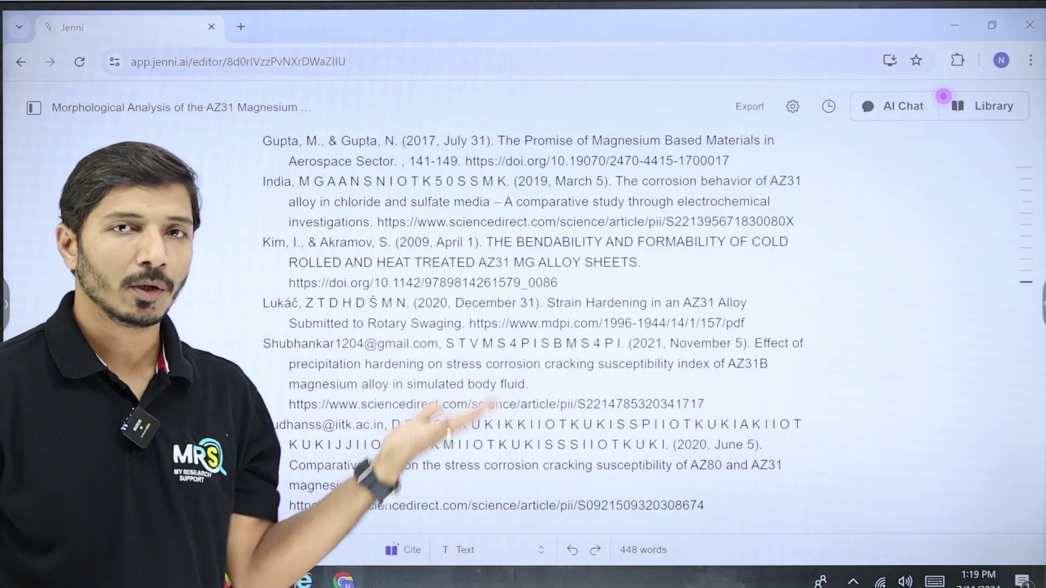
{"action": "scroll", "coordinate": [943, 96], "scroll_direction": "up", "scroll_amount": 4}
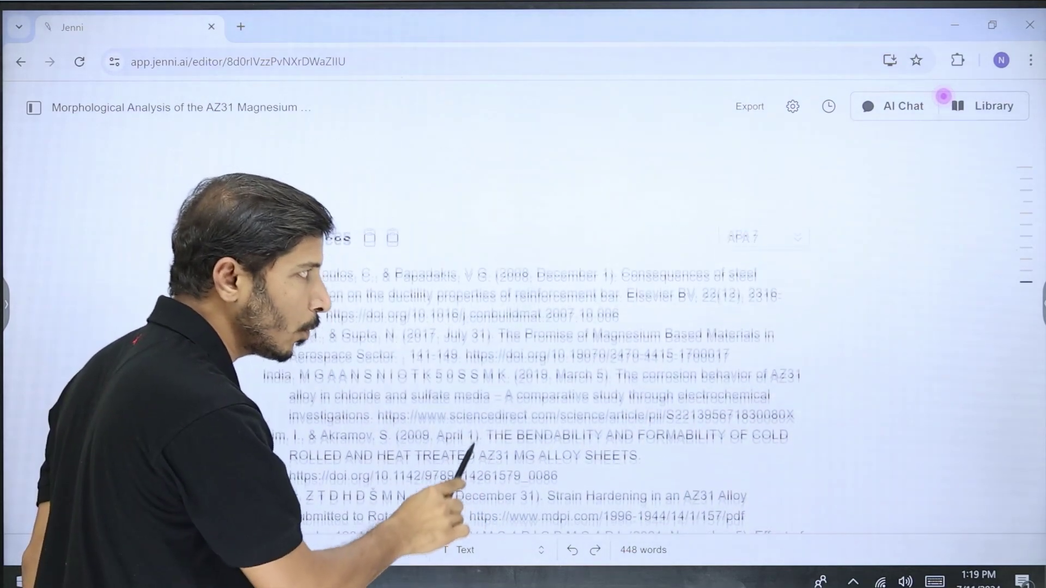
{"action": "left_click", "coordinate": [765, 274]}
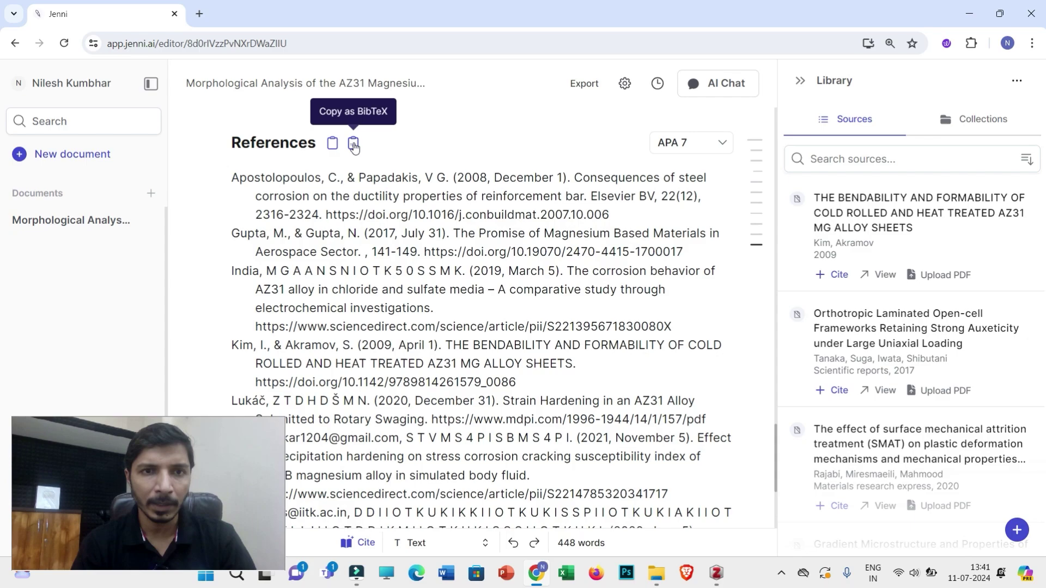
Step: Copy the references as BibTeX and bring up the empty Zotero library
{"action": "left_click", "coordinate": [353, 144]}
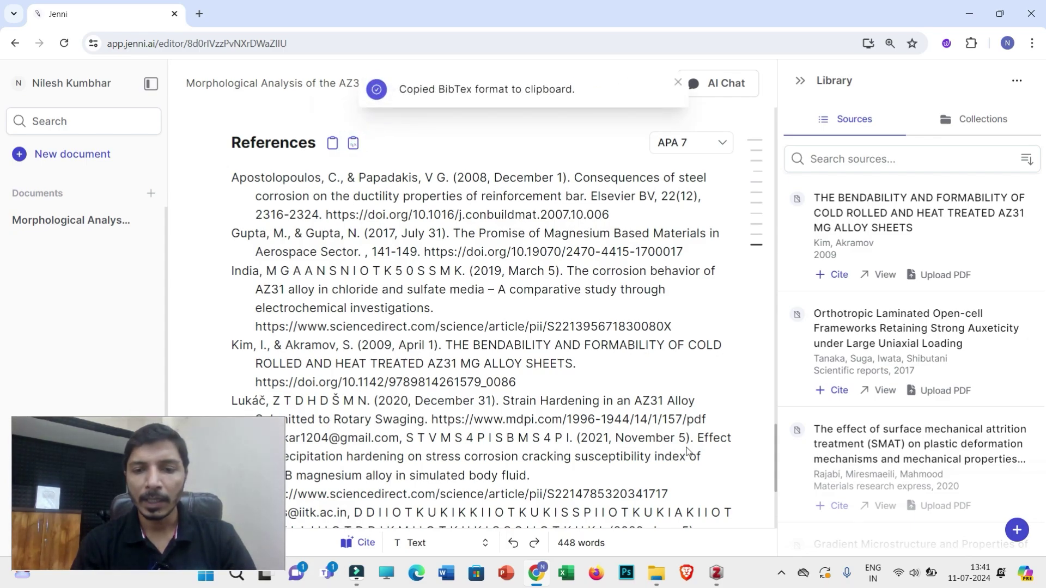
{"action": "left_click", "coordinate": [715, 573]}
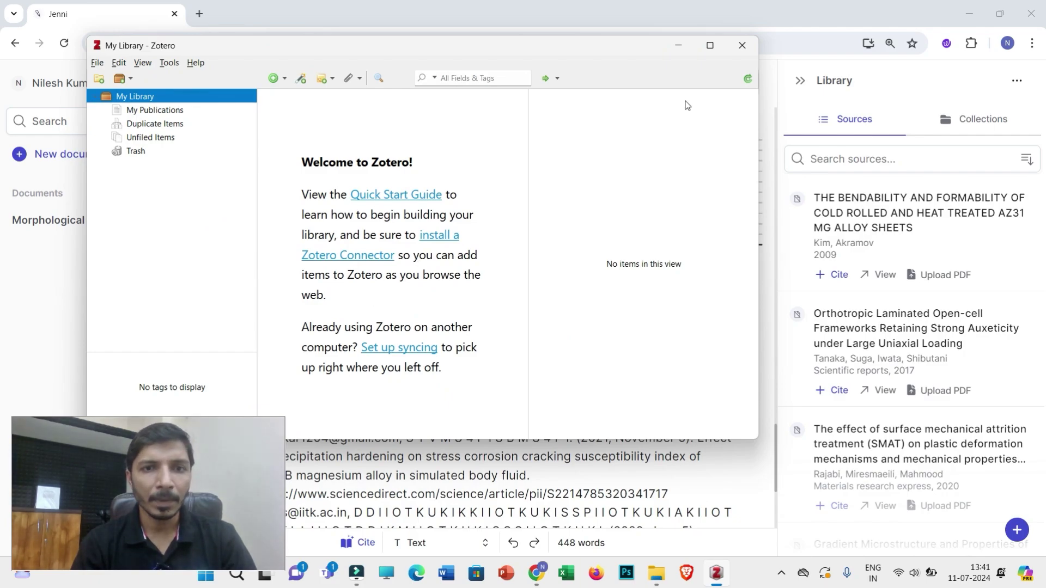
Step: Maximize Zotero and import the copied BibTeX references from the clipboard
{"action": "left_click", "coordinate": [709, 46]}
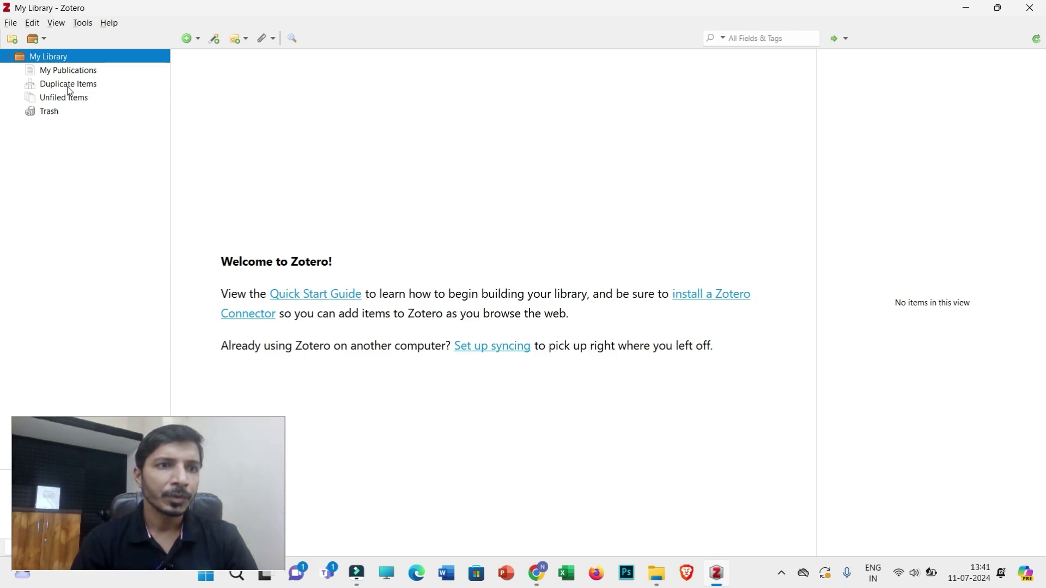
{"action": "left_click", "coordinate": [11, 25]}
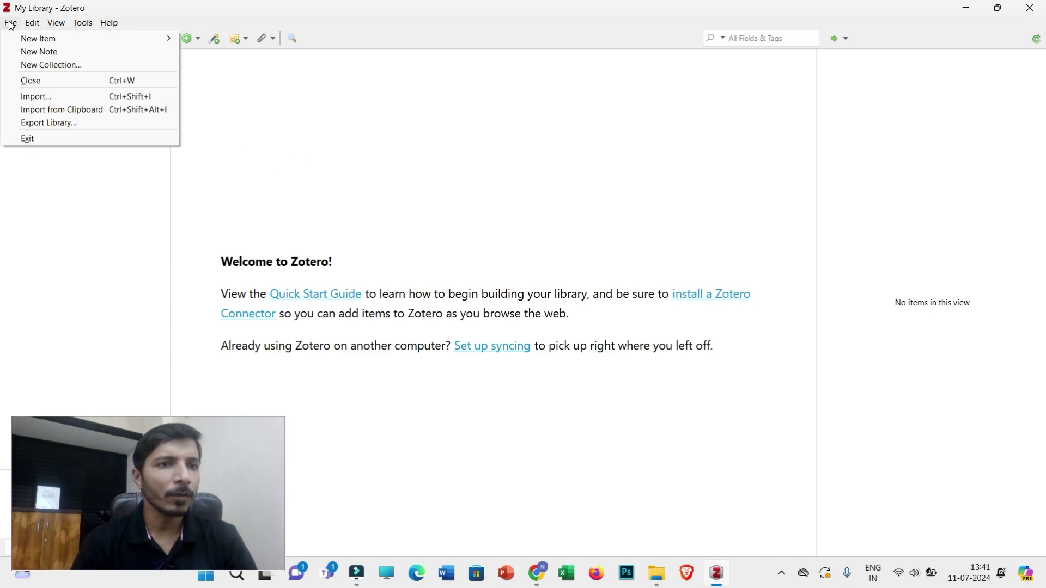
{"action": "left_click", "coordinate": [51, 110]}
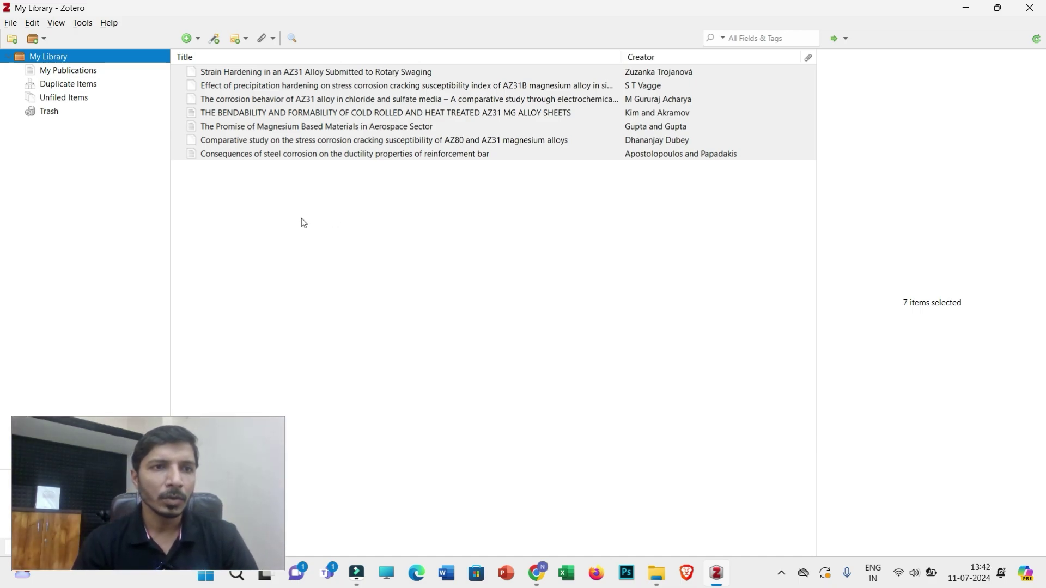
Step: Select all seven imported references in Zotero and choose Move Items to Trash
{"action": "left_click", "coordinate": [537, 570]}
{"action": "scroll", "coordinate": [444, 284], "scroll_direction": "up", "scroll_amount": 2}
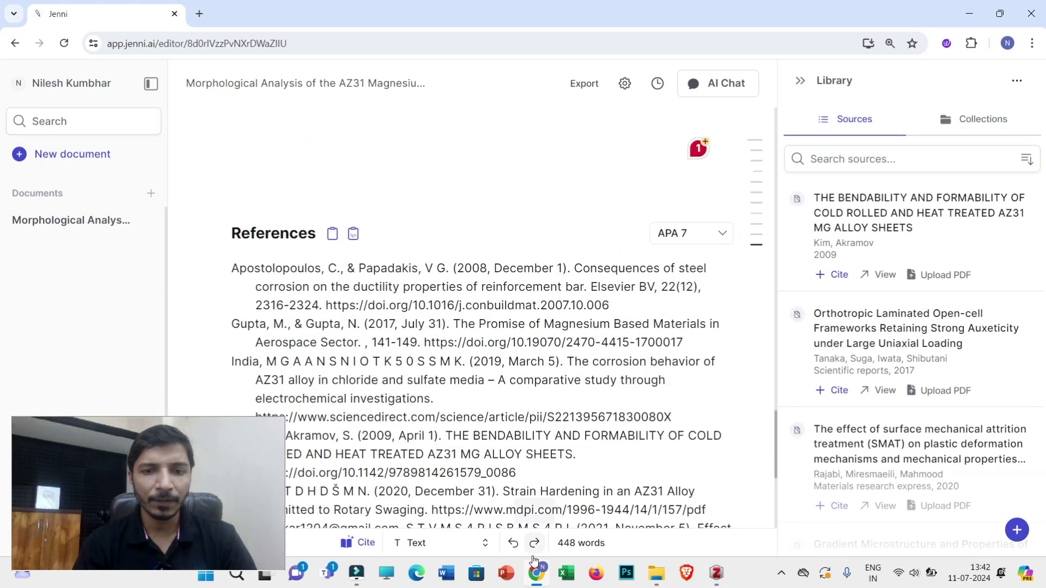
{"action": "left_click", "coordinate": [718, 572]}
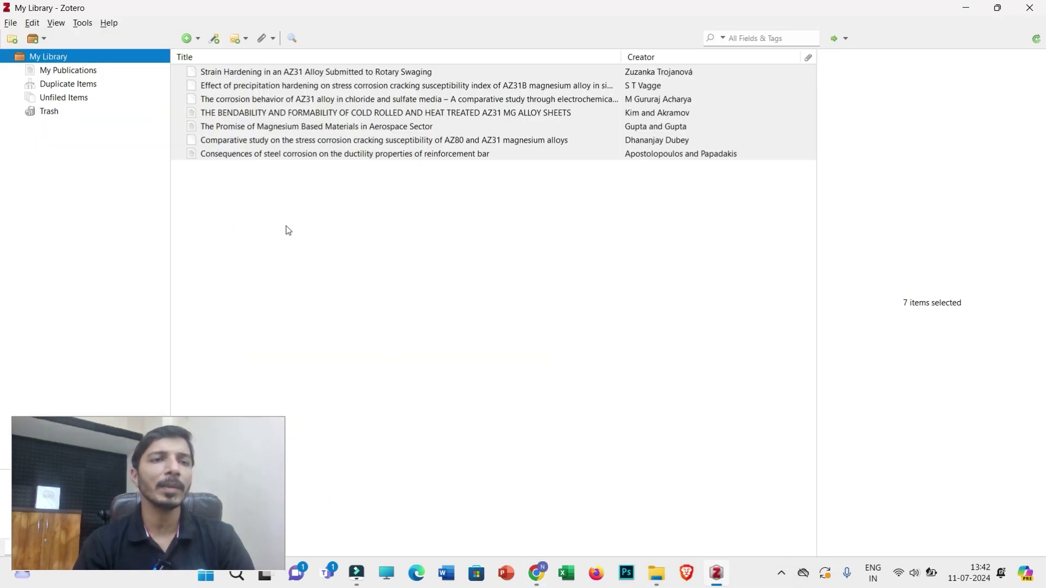
{"action": "left_click", "coordinate": [300, 243]}
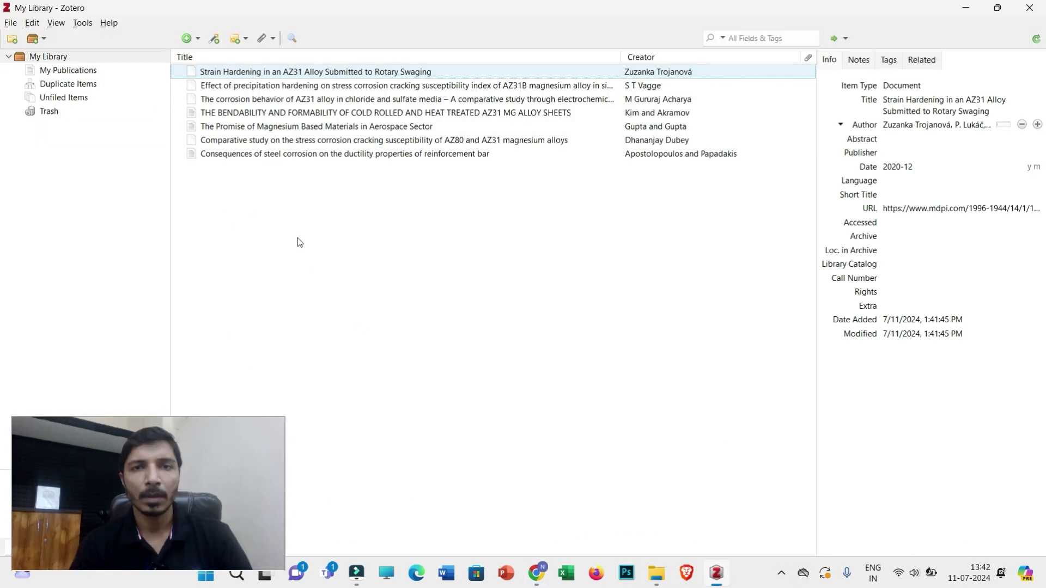
{"action": "left_click", "coordinate": [271, 154], "text": "ctrl"}
{"action": "left_click", "coordinate": [271, 137], "text": "ctrl"}
{"action": "left_click", "coordinate": [275, 113], "text": "ctrl"}
{"action": "left_click", "coordinate": [273, 99], "text": "ctrl"}
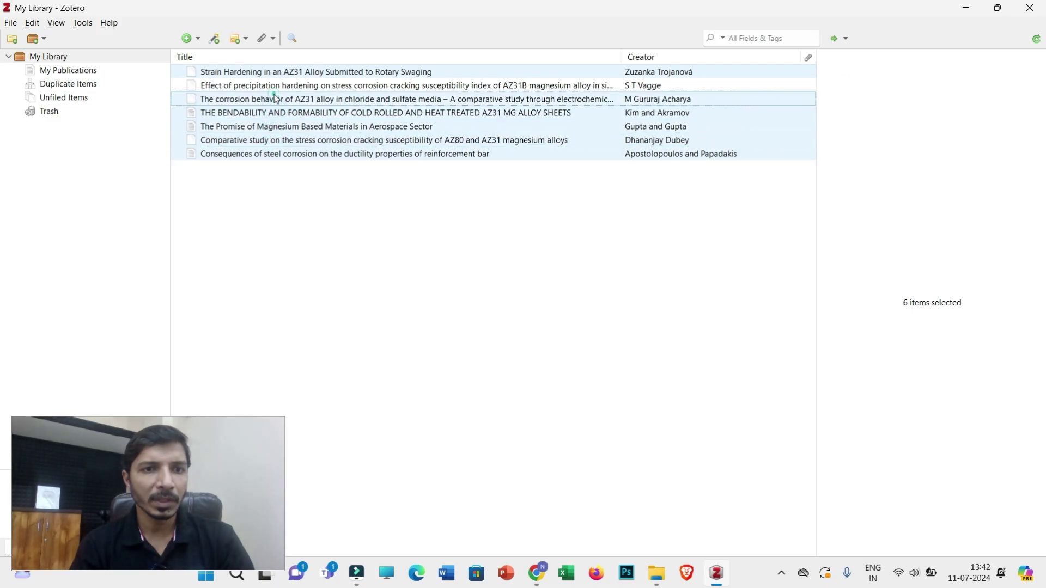
{"action": "left_click", "coordinate": [273, 86], "text": "ctrl"}
{"action": "right_click", "coordinate": [277, 83]}
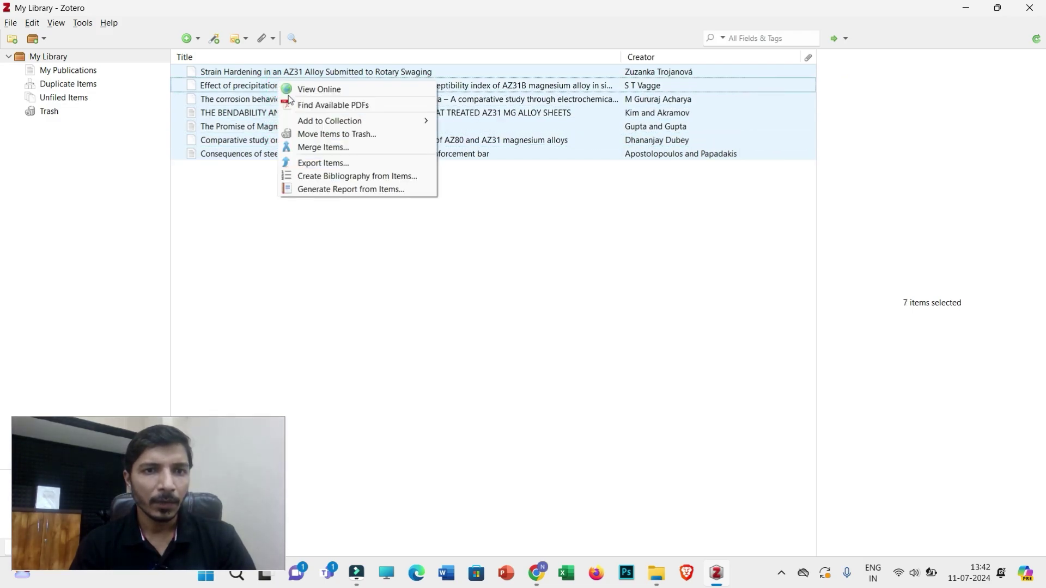
{"action": "left_click", "coordinate": [328, 137]}
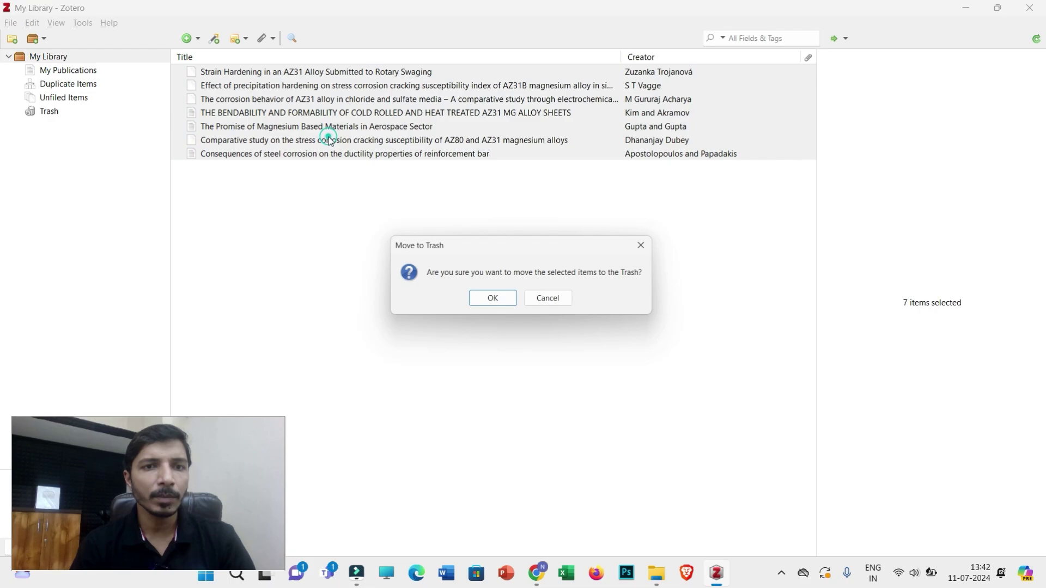
Step: Confirm the trash, then drag six PDFs from the Nanoindentation folder into Zotero
{"action": "left_click", "coordinate": [494, 303]}
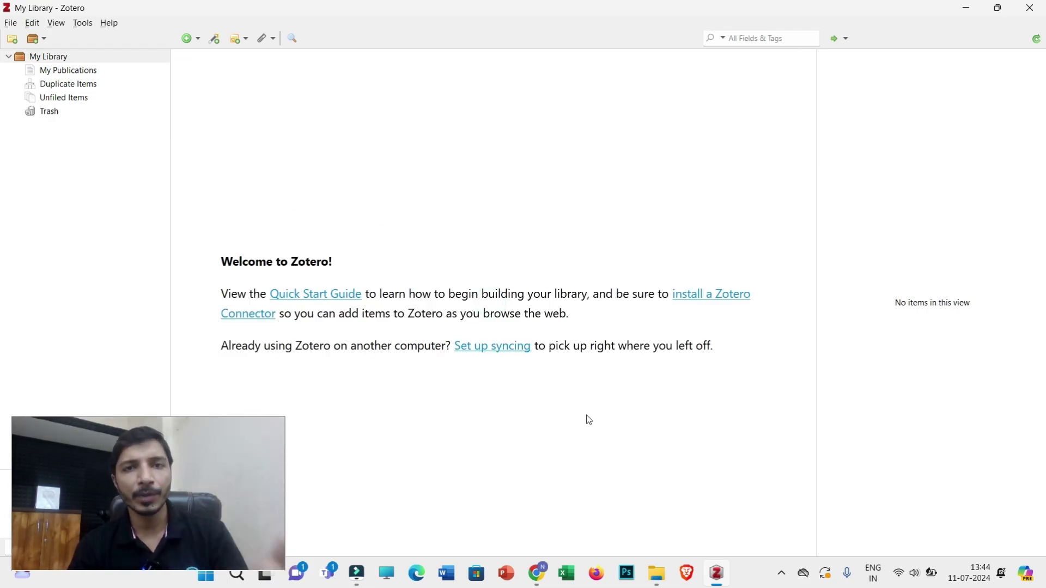
{"action": "mouse_move", "coordinate": [657, 573]}
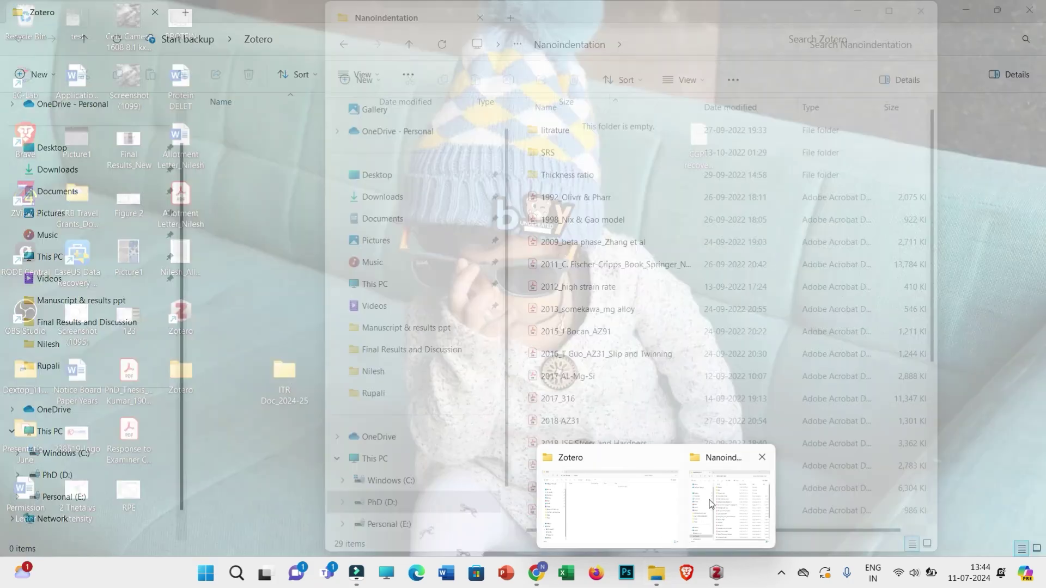
{"action": "left_click", "coordinate": [710, 504]}
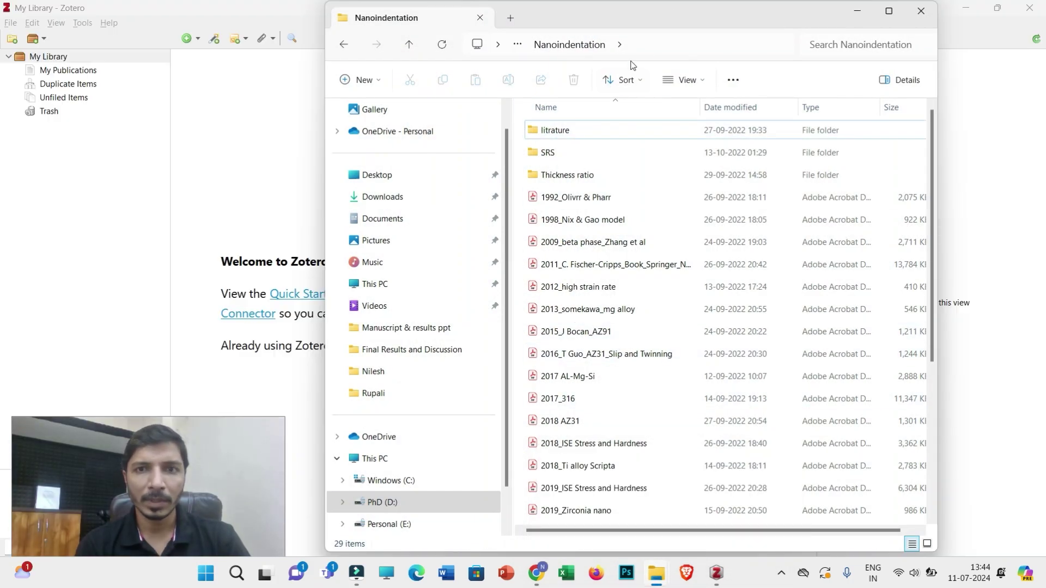
{"action": "left_click_drag", "start_coordinate": [639, 18], "coordinate": [718, 28]}
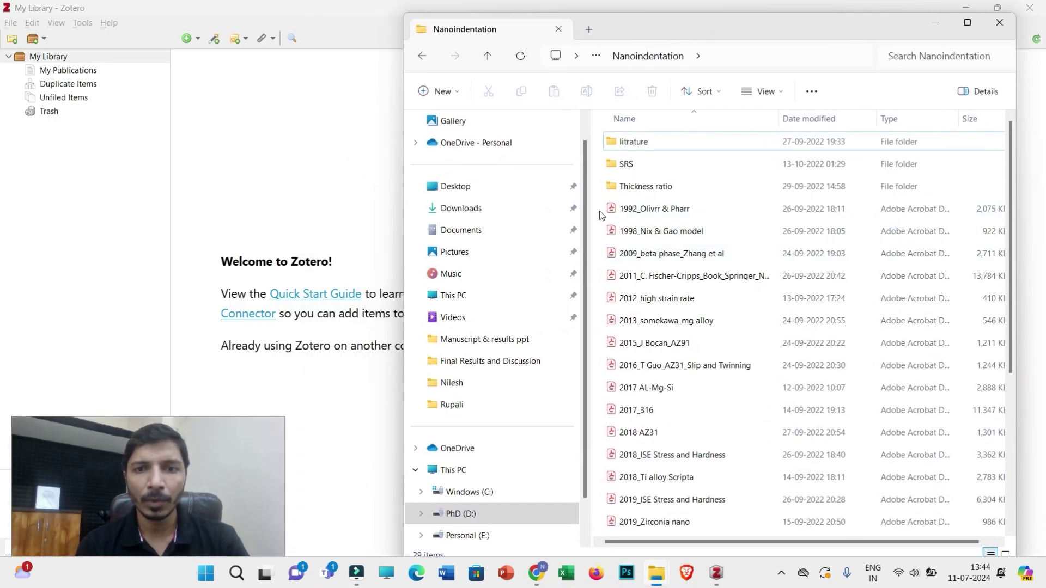
{"action": "left_click_drag", "start_coordinate": [635, 210], "coordinate": [672, 321]}
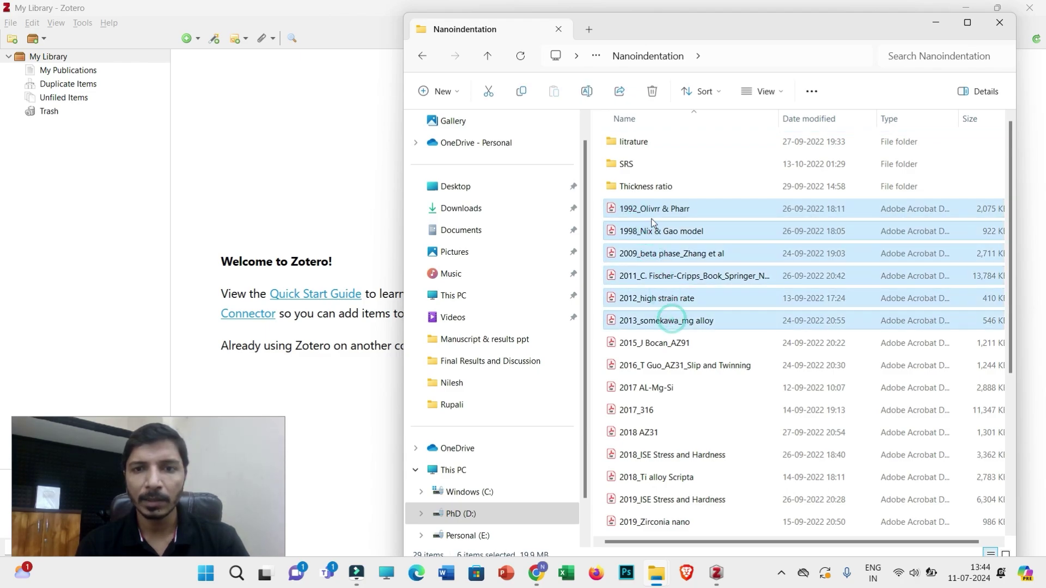
{"action": "left_click_drag", "start_coordinate": [650, 209], "coordinate": [277, 155]}
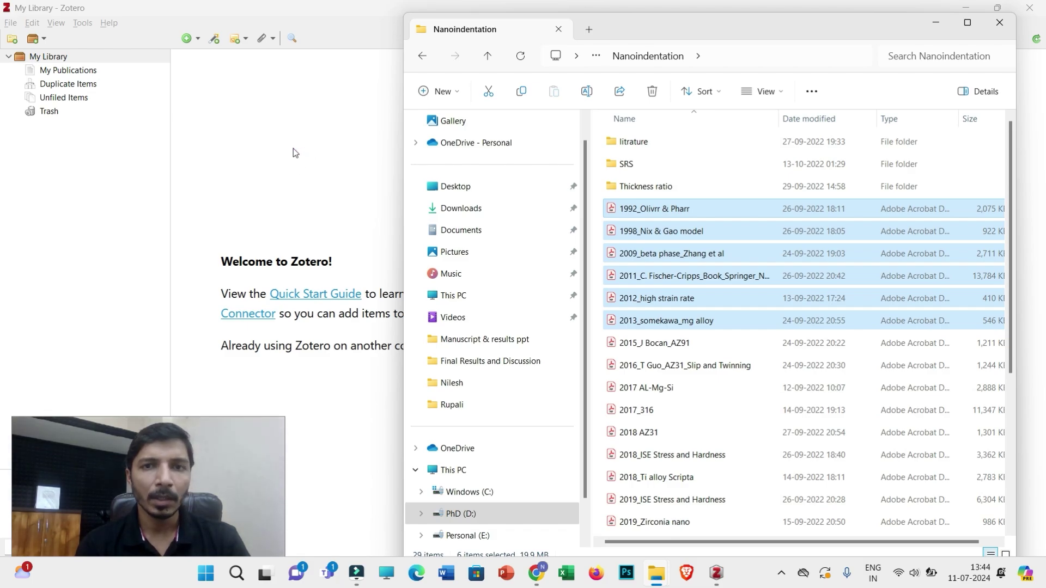
Step: Export the Zotero library as BibTeX named My Library in Desktop\Zotero
{"action": "left_click", "coordinate": [939, 24]}
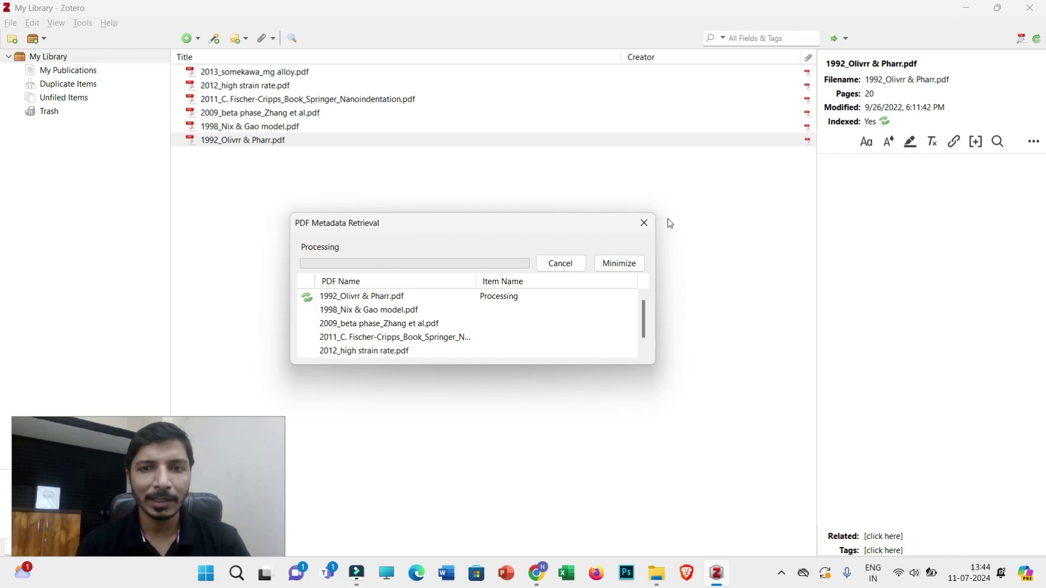
{"action": "left_click", "coordinate": [644, 223]}
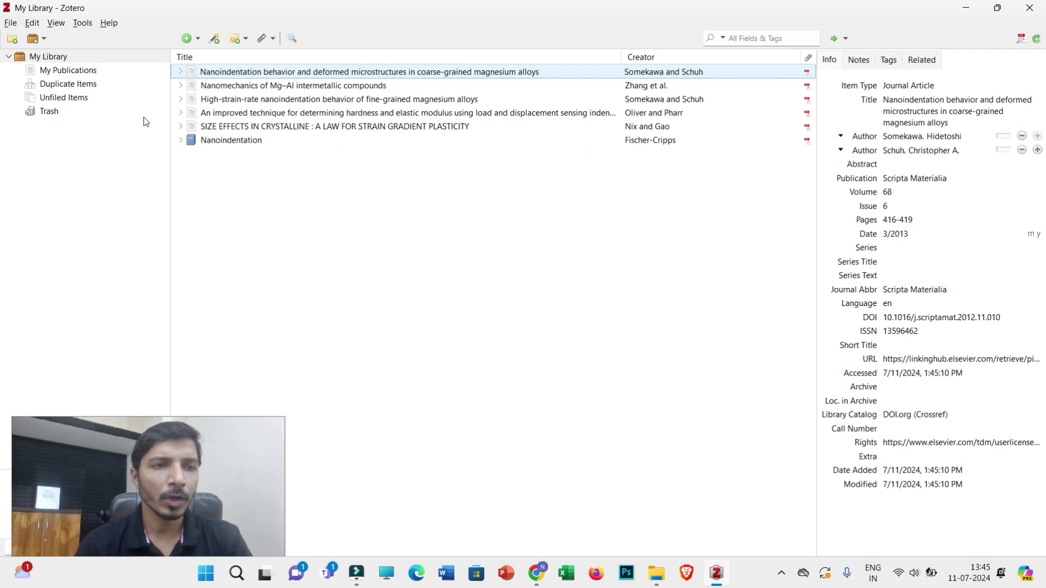
{"action": "left_click", "coordinate": [16, 24]}
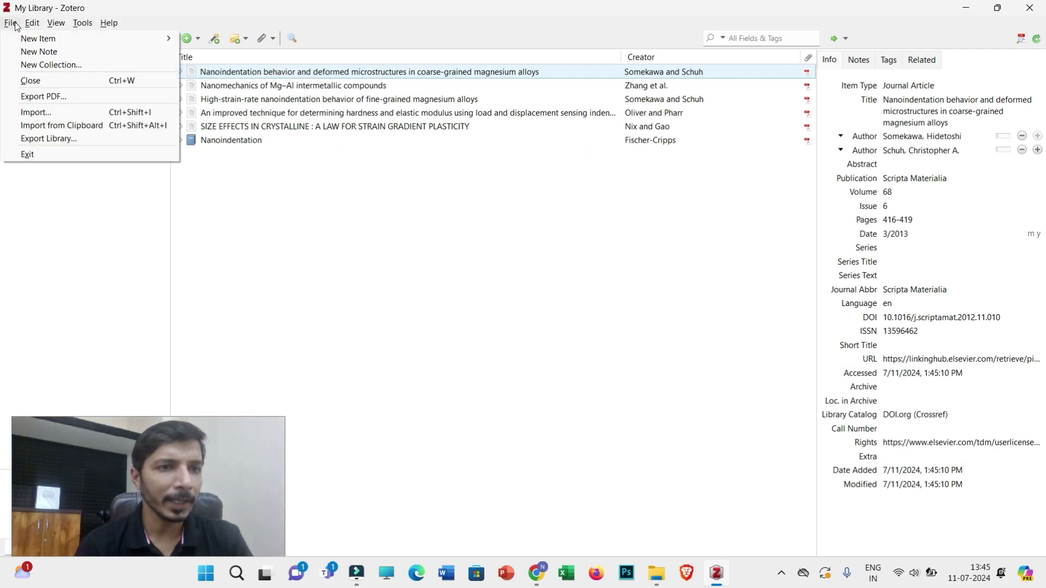
{"action": "left_click", "coordinate": [44, 140]}
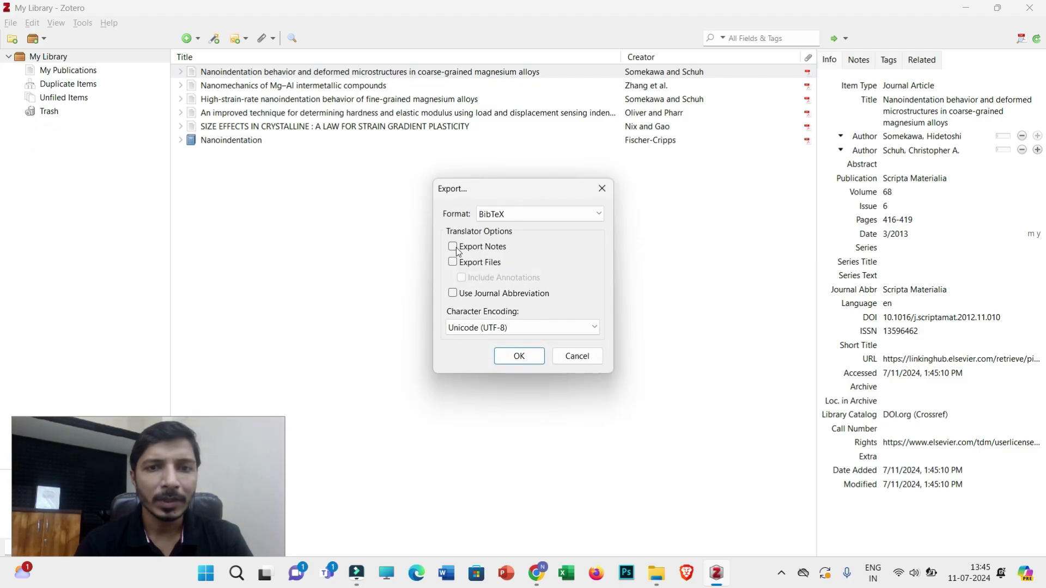
{"action": "left_click", "coordinate": [519, 357]}
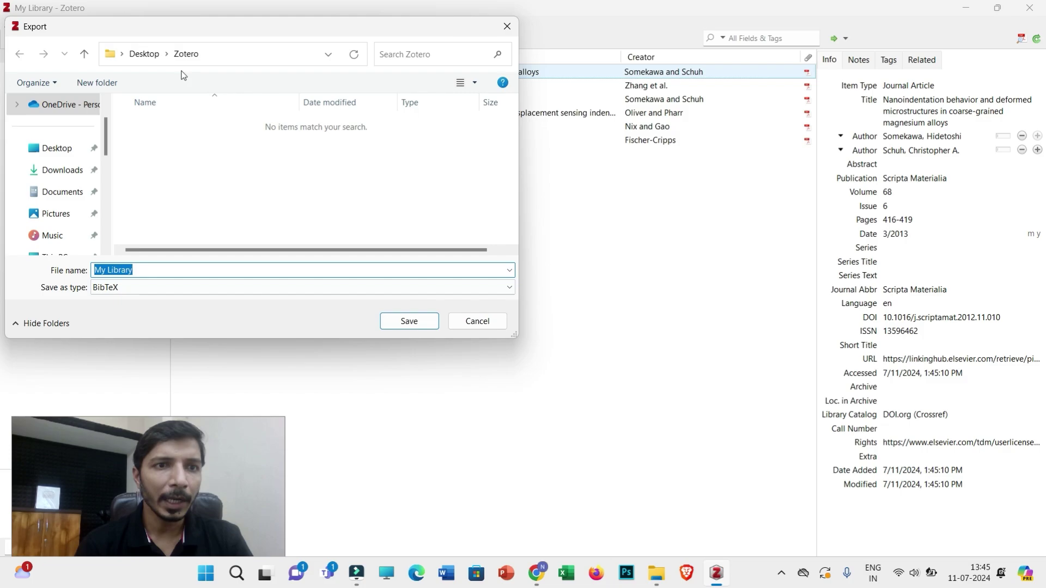
{"action": "left_click", "coordinate": [409, 321]}
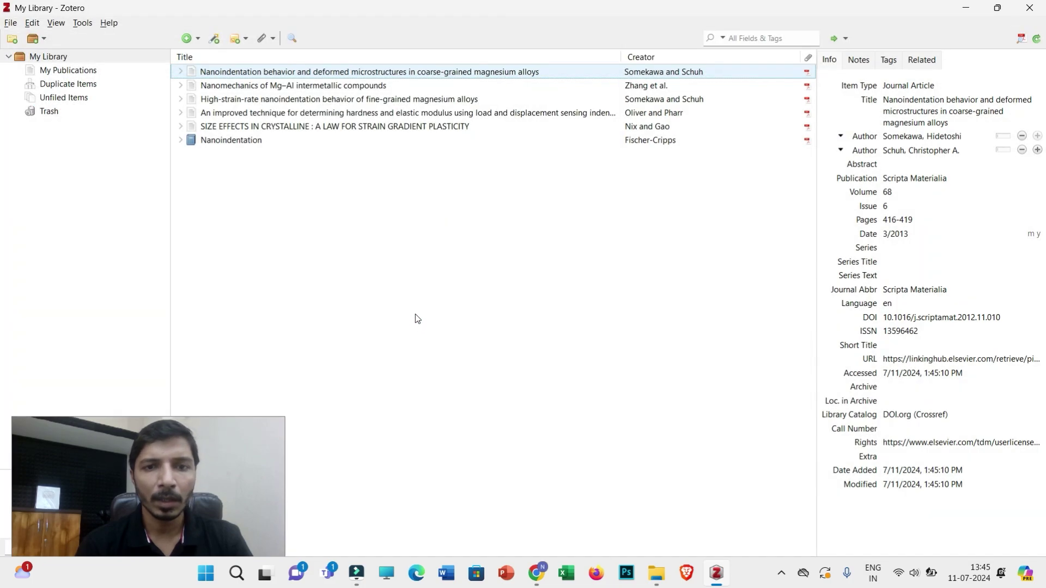
Step: Import the My Library.bib file into the Jenni library via Import BibTeX
{"action": "left_click", "coordinate": [537, 573]}
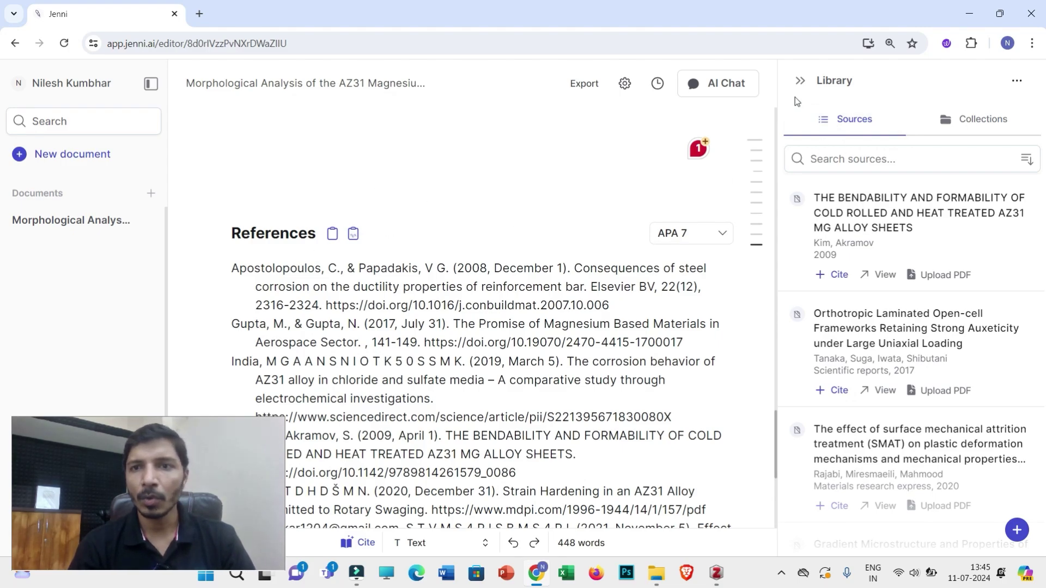
{"action": "left_click", "coordinate": [838, 89]}
{"action": "left_click", "coordinate": [987, 82]}
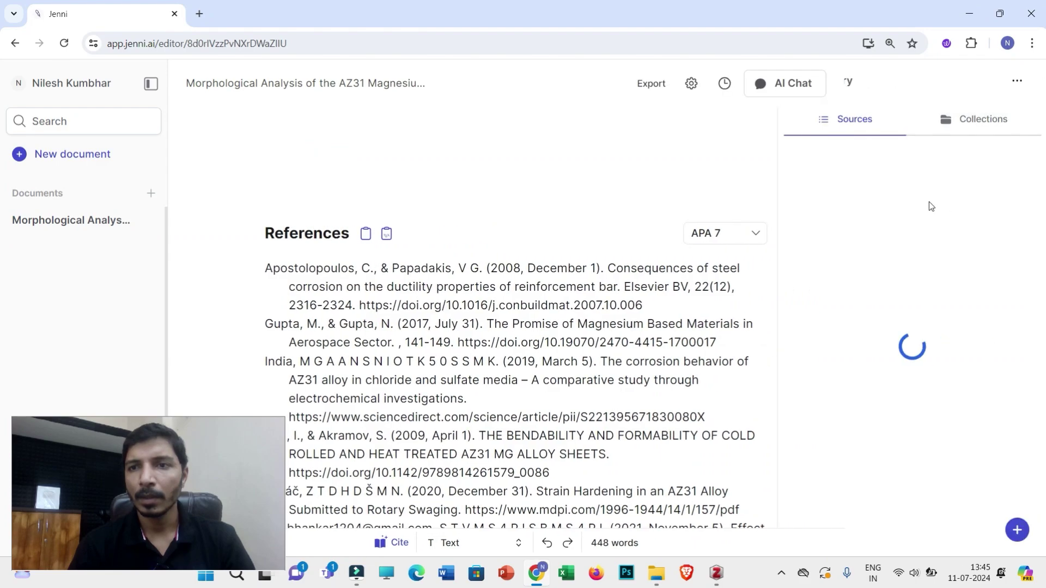
{"action": "left_click", "coordinate": [1018, 531]}
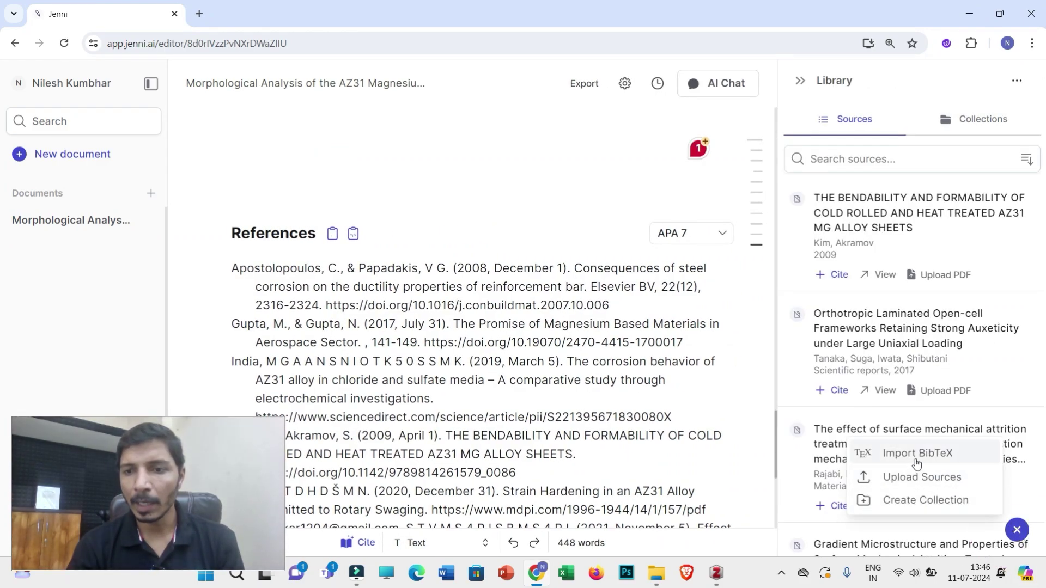
{"action": "left_click", "coordinate": [917, 463]}
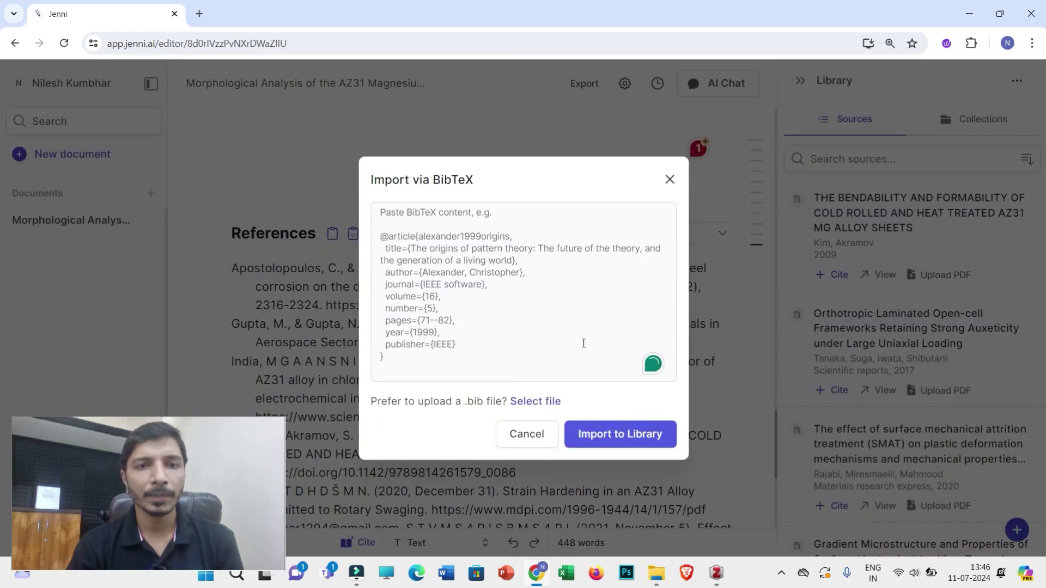
{"action": "left_click", "coordinate": [532, 403]}
{"action": "left_click", "coordinate": [532, 403]}
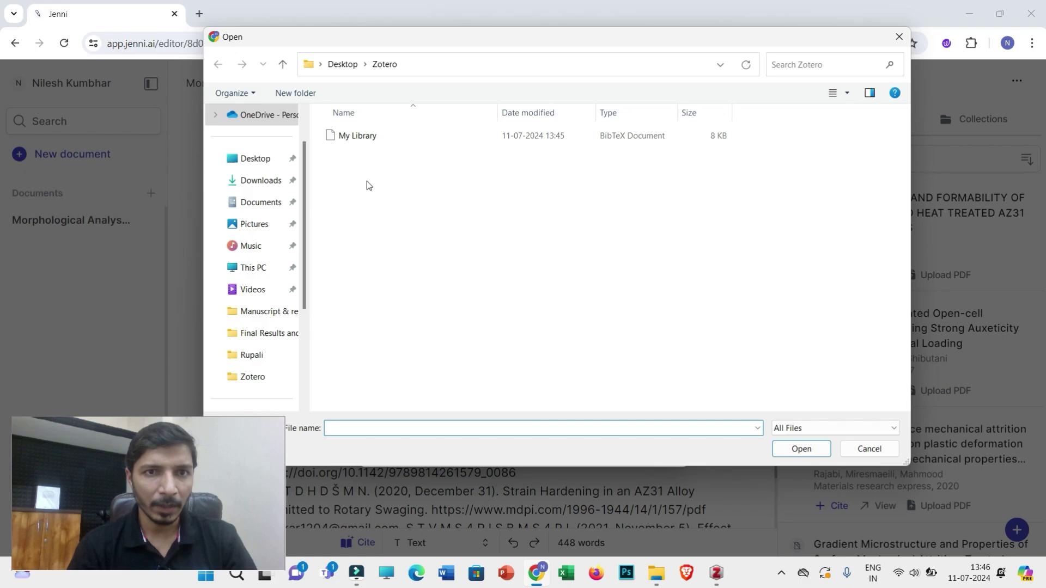
{"action": "left_click", "coordinate": [359, 138]}
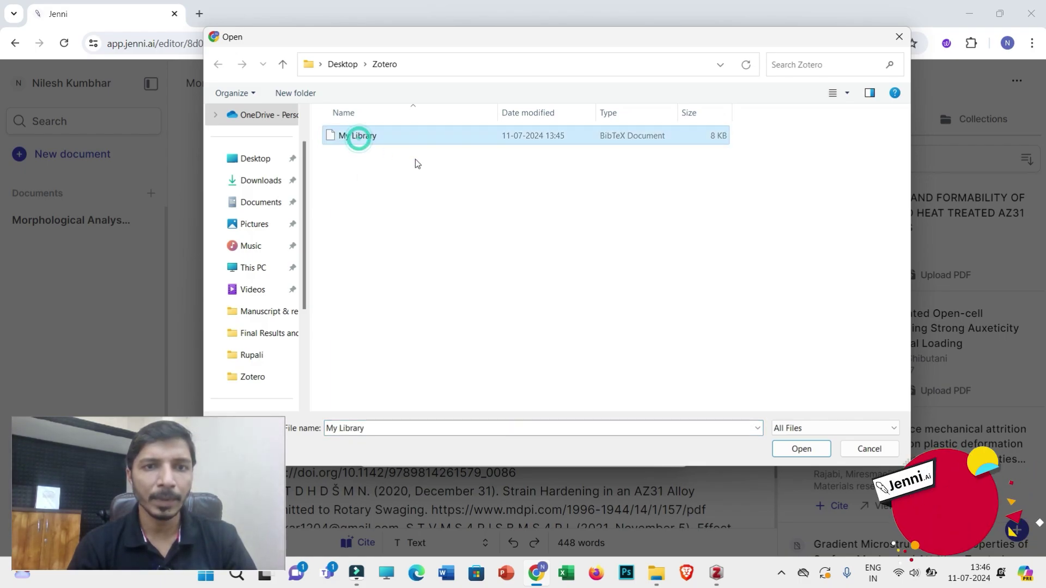
{"action": "left_click", "coordinate": [799, 448]}
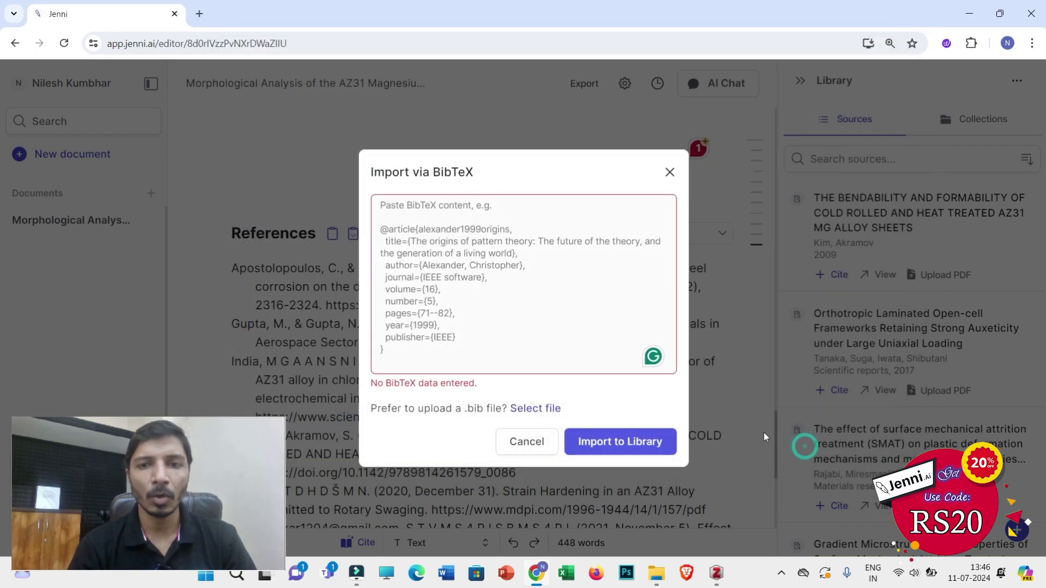
{"action": "left_click", "coordinate": [619, 444]}
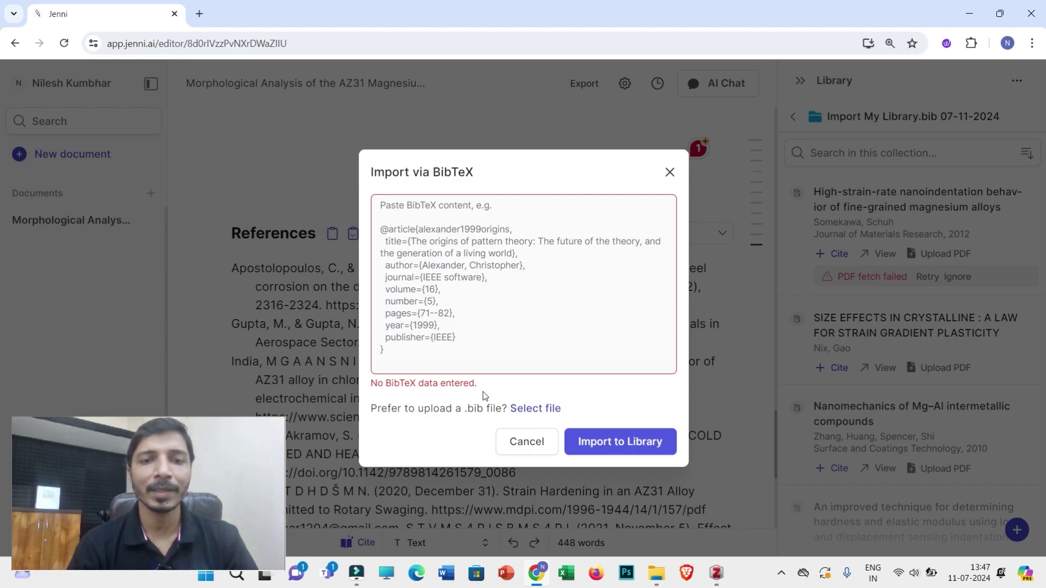
Step: Close the BibTeX import window and compare the imported sources against Zotero
{"action": "left_click", "coordinate": [538, 444]}
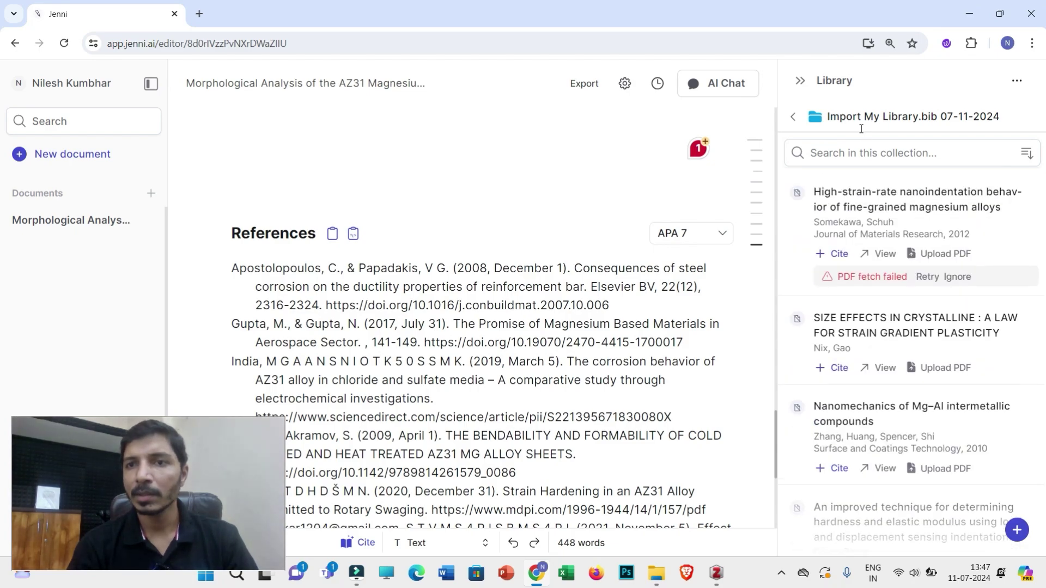
{"action": "scroll", "coordinate": [942, 251], "scroll_direction": "down", "scroll_amount": 6}
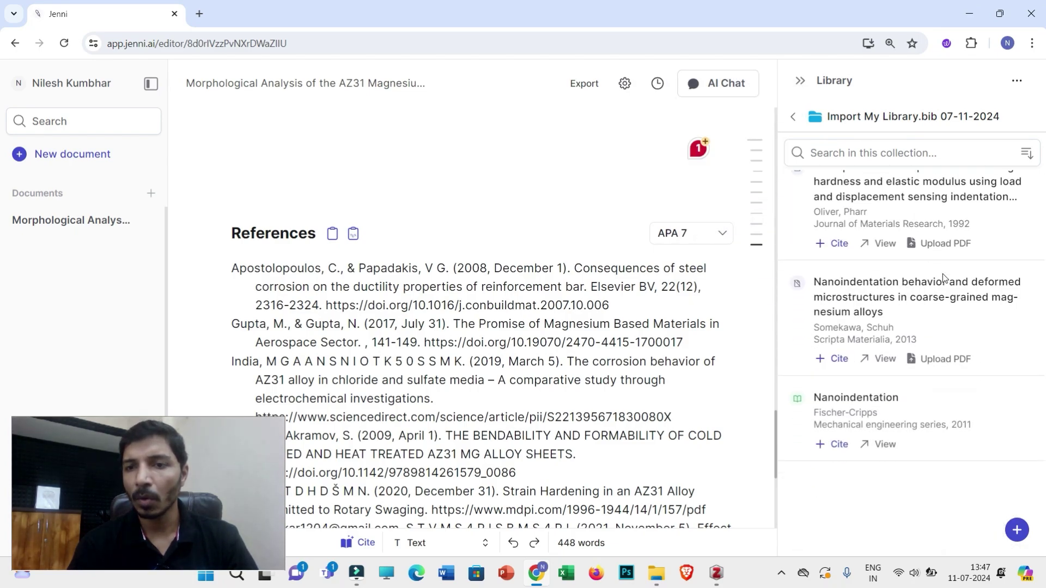
{"action": "scroll", "coordinate": [902, 305], "scroll_direction": "up", "scroll_amount": 3}
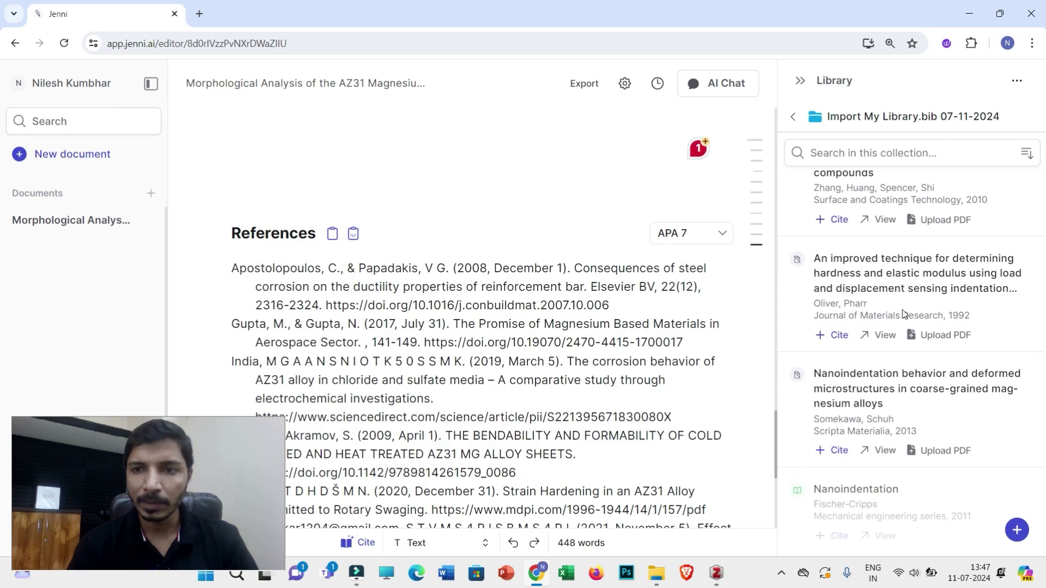
{"action": "left_click", "coordinate": [727, 577]}
{"action": "left_click", "coordinate": [727, 577]}
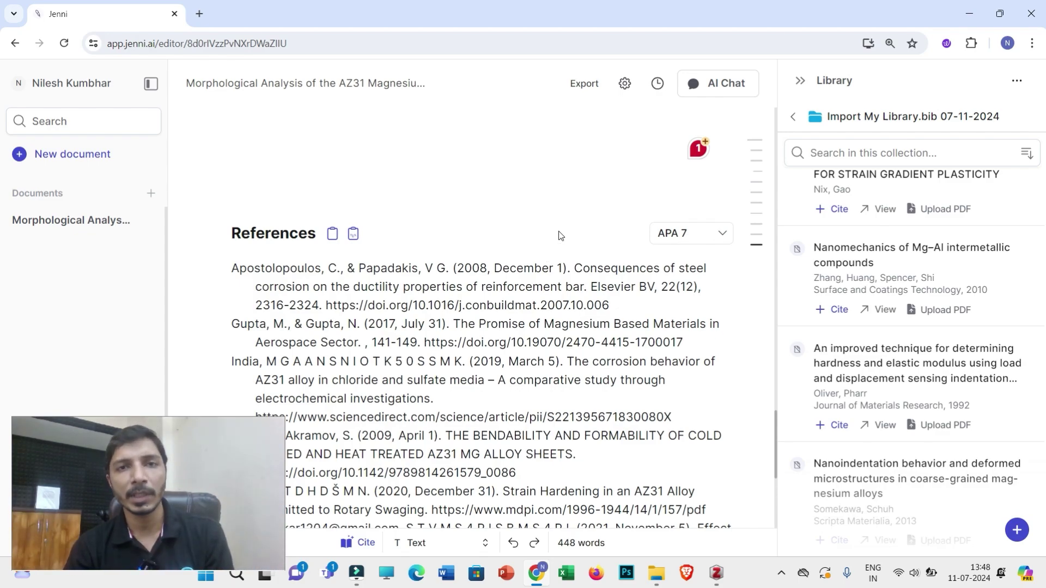
Step: Insert a library citation to Kavimani & Prakash (2017) after 'corrosion rate and mechanism'
{"action": "scroll", "coordinate": [504, 332], "scroll_direction": "down", "scroll_amount": 2}
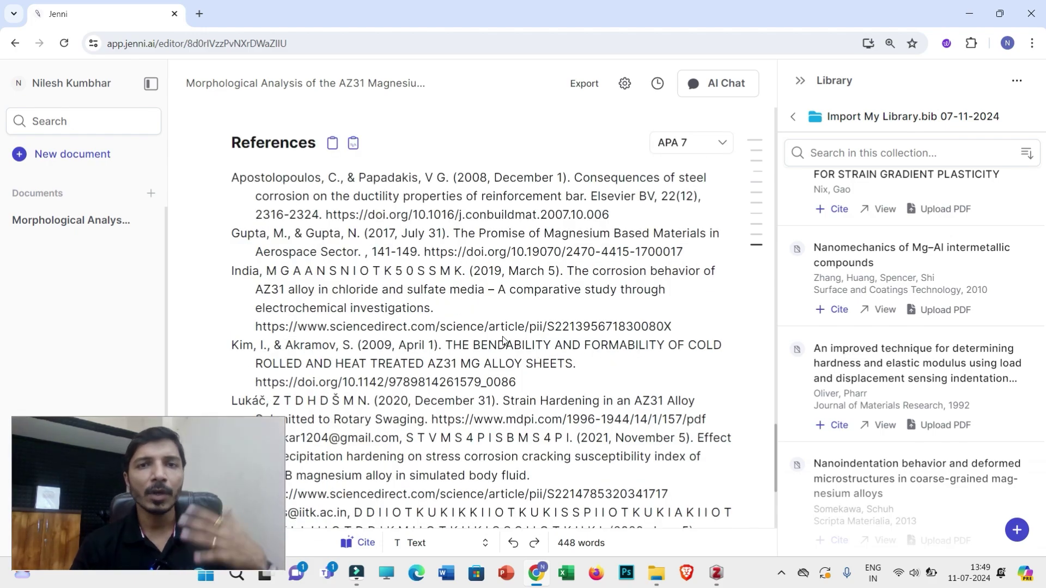
{"action": "scroll", "coordinate": [453, 331], "scroll_direction": "up", "scroll_amount": 10}
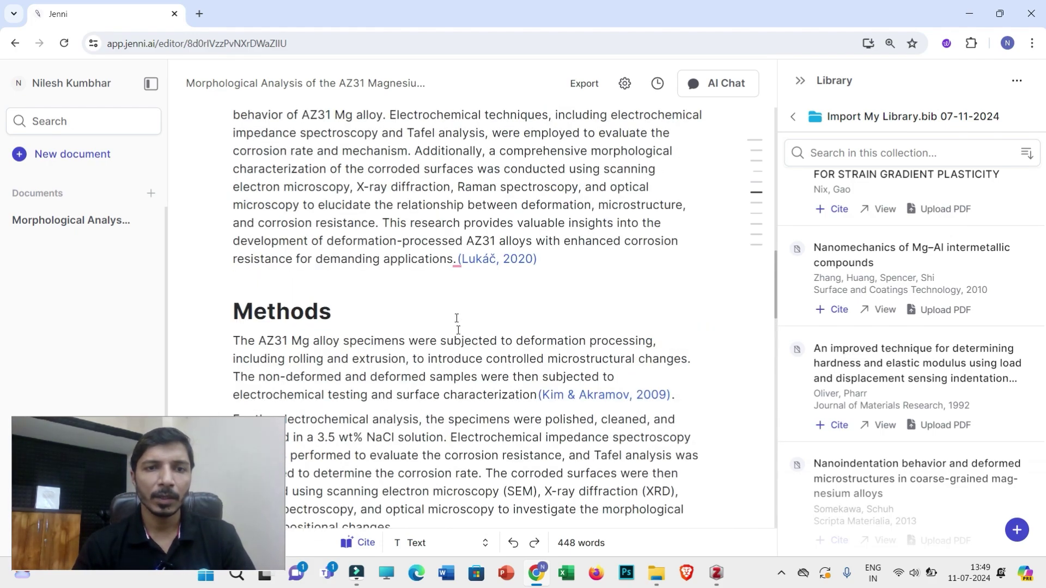
{"action": "scroll", "coordinate": [457, 327], "scroll_direction": "up", "scroll_amount": 1}
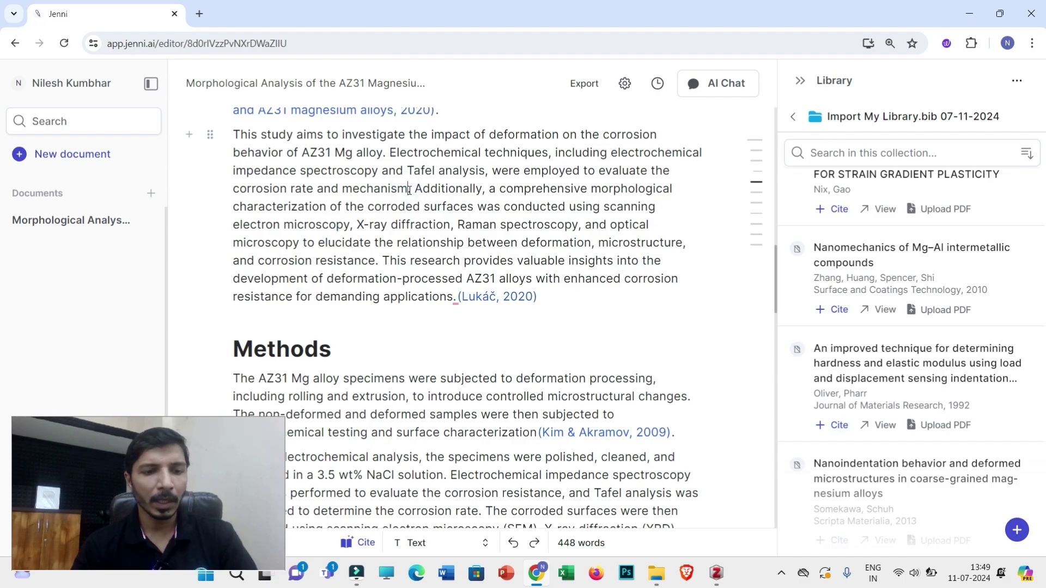
{"action": "type", "text": "@"}
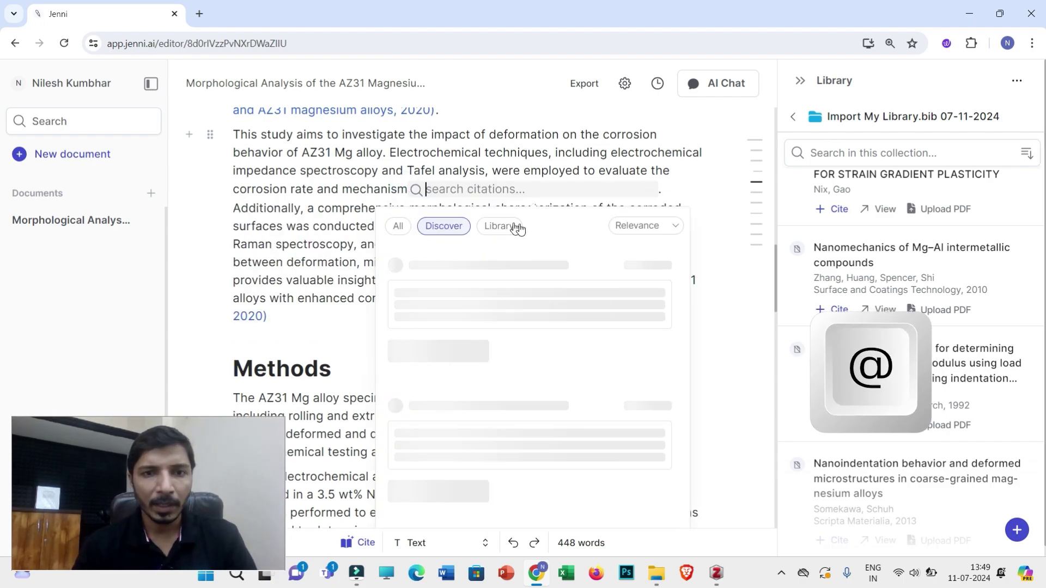
{"action": "left_click", "coordinate": [507, 226]}
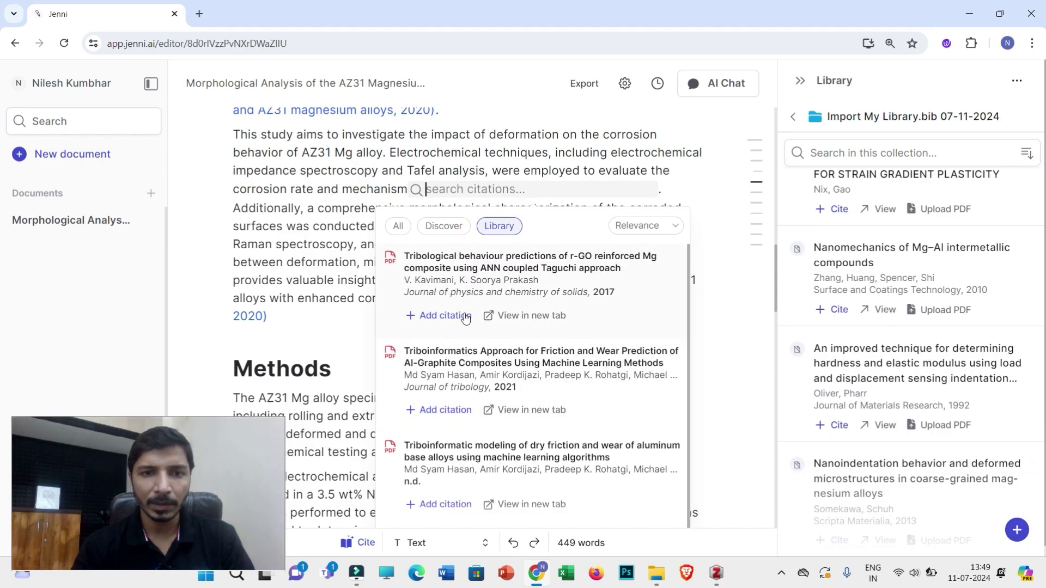
{"action": "left_click", "coordinate": [445, 316]}
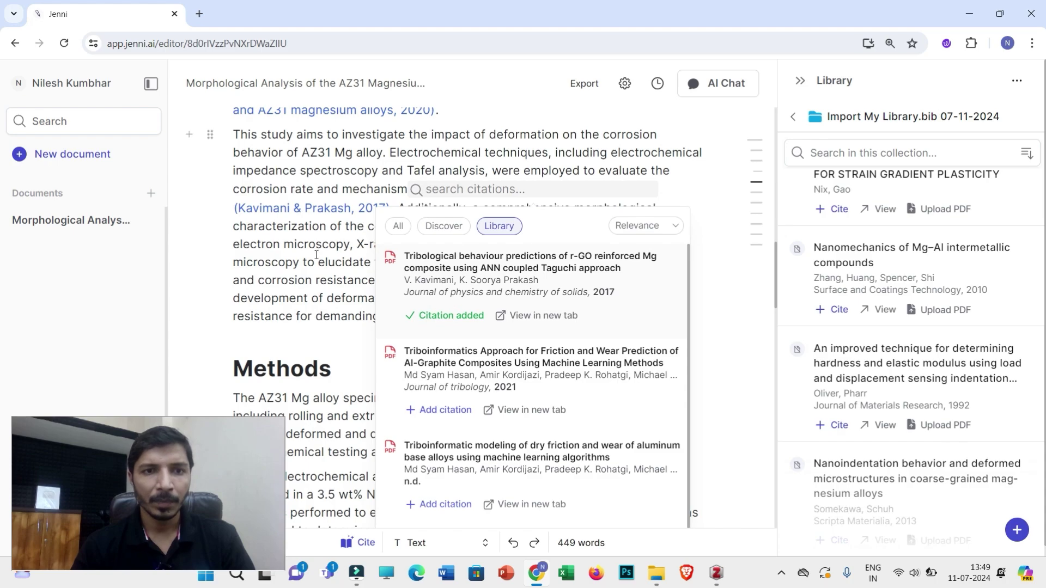
{"action": "left_click", "coordinate": [316, 255]}
Step: Review the updated References list and export the paper as a Word (.docx) file
{"action": "scroll", "coordinate": [447, 348], "scroll_direction": "down", "scroll_amount": 10}
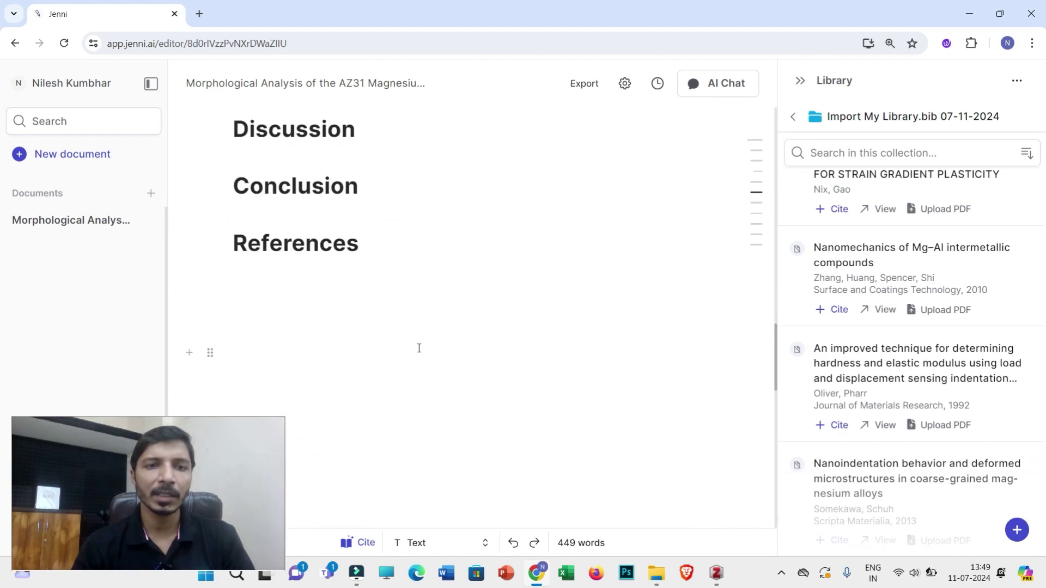
{"action": "scroll", "coordinate": [444, 343], "scroll_direction": "down", "scroll_amount": 5}
{"action": "scroll", "coordinate": [498, 350], "scroll_direction": "up", "scroll_amount": 5}
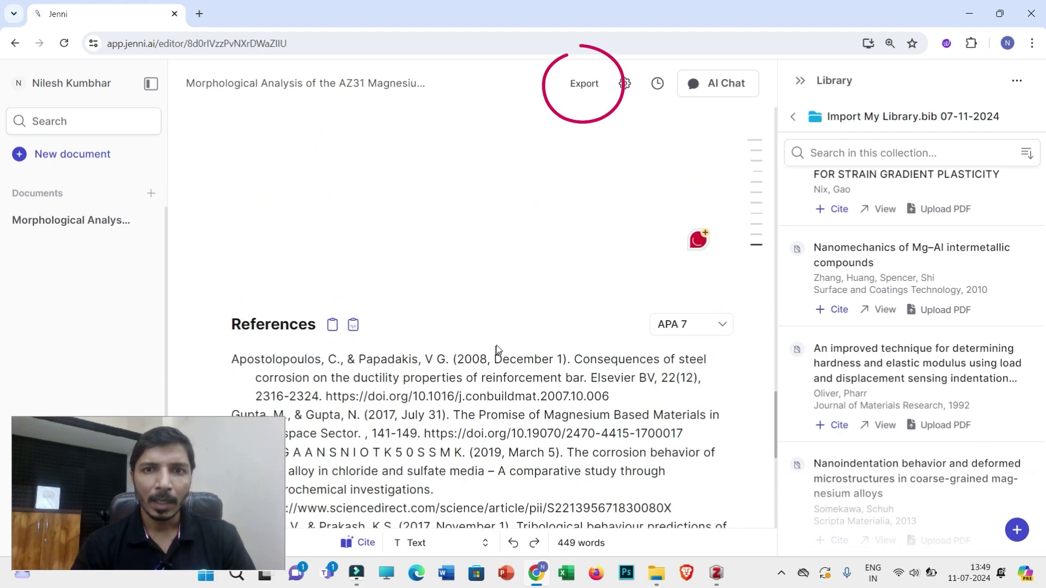
{"action": "left_click", "coordinate": [583, 85]}
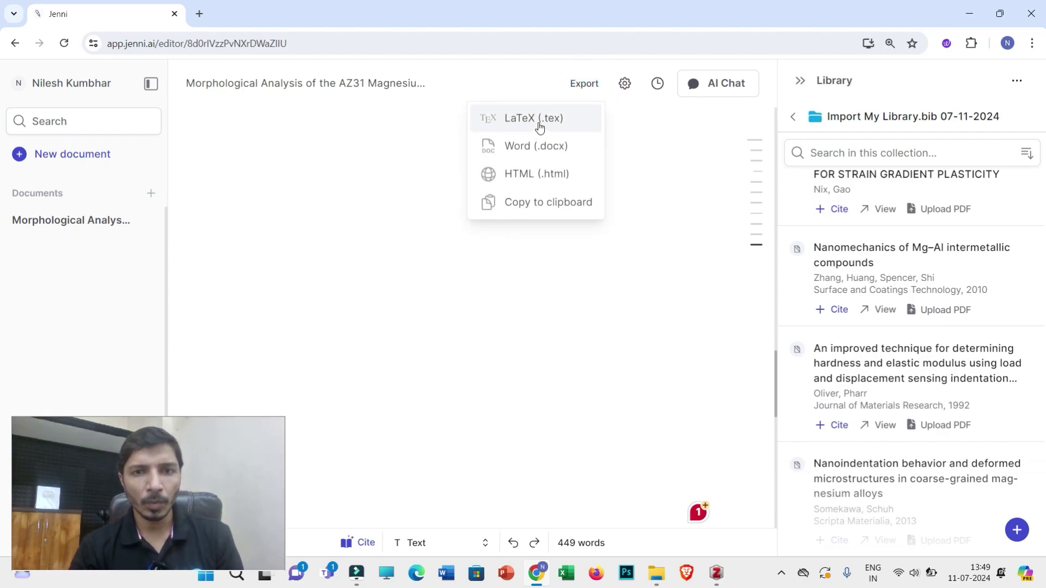
{"action": "left_click", "coordinate": [535, 146]}
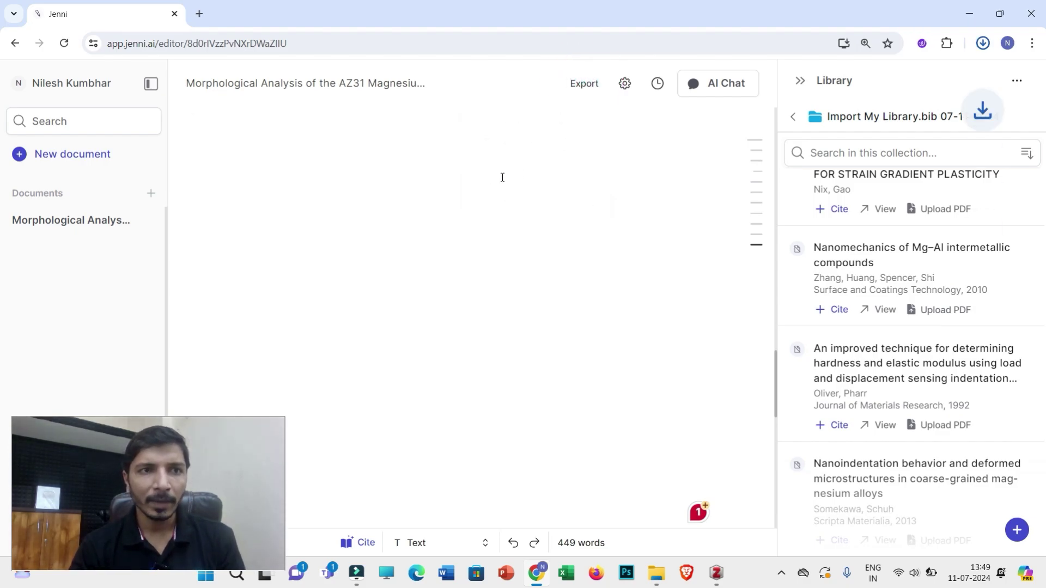